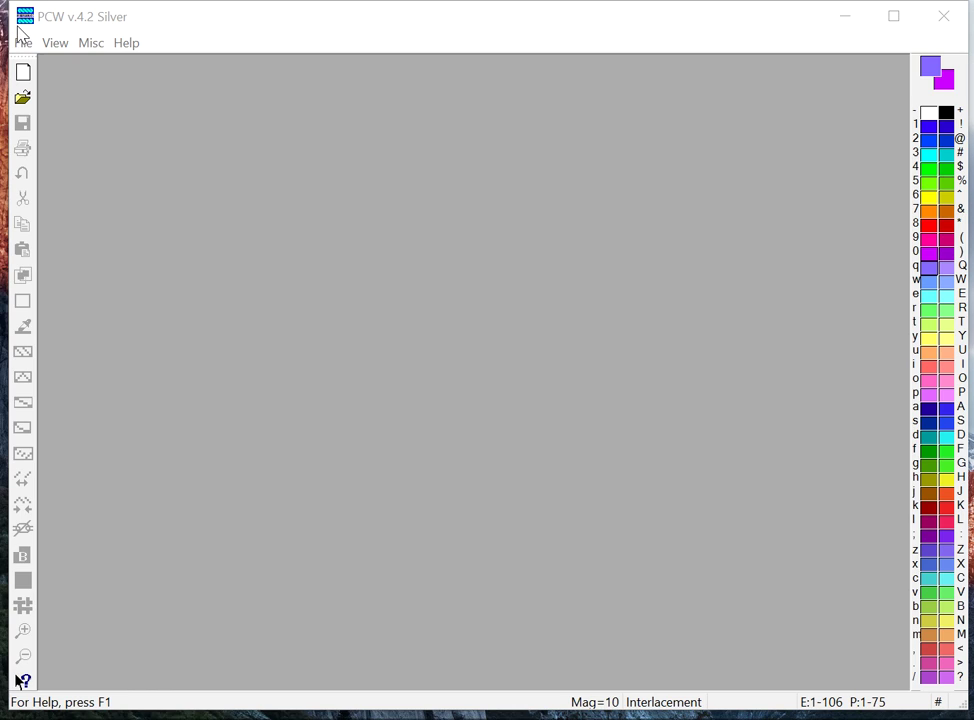
# Create a new blank drawdown, pcw5, from the File menu.
pyautogui.click(24, 43)
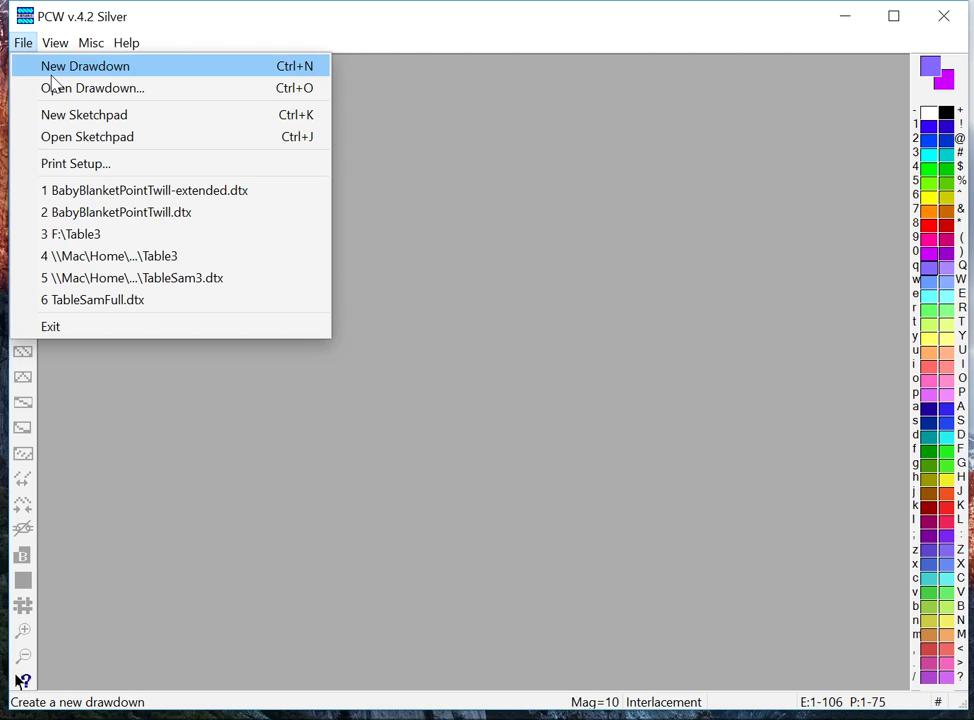
pyautogui.click(47, 74)
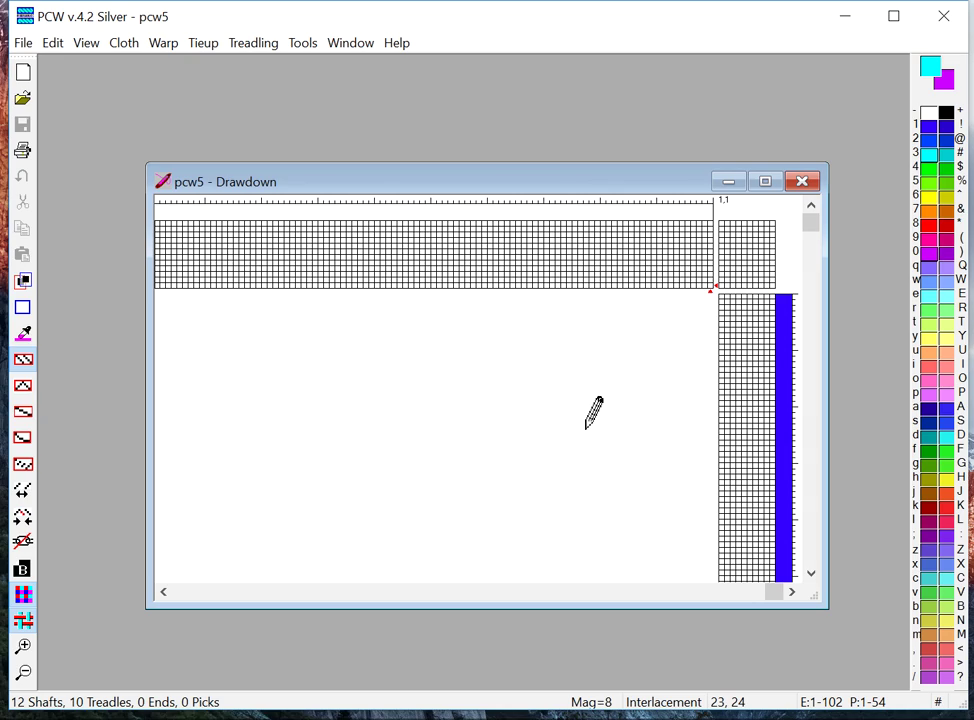
# Review the File > Preferences initial design settings and cancel without changes.
pyautogui.click(25, 42)
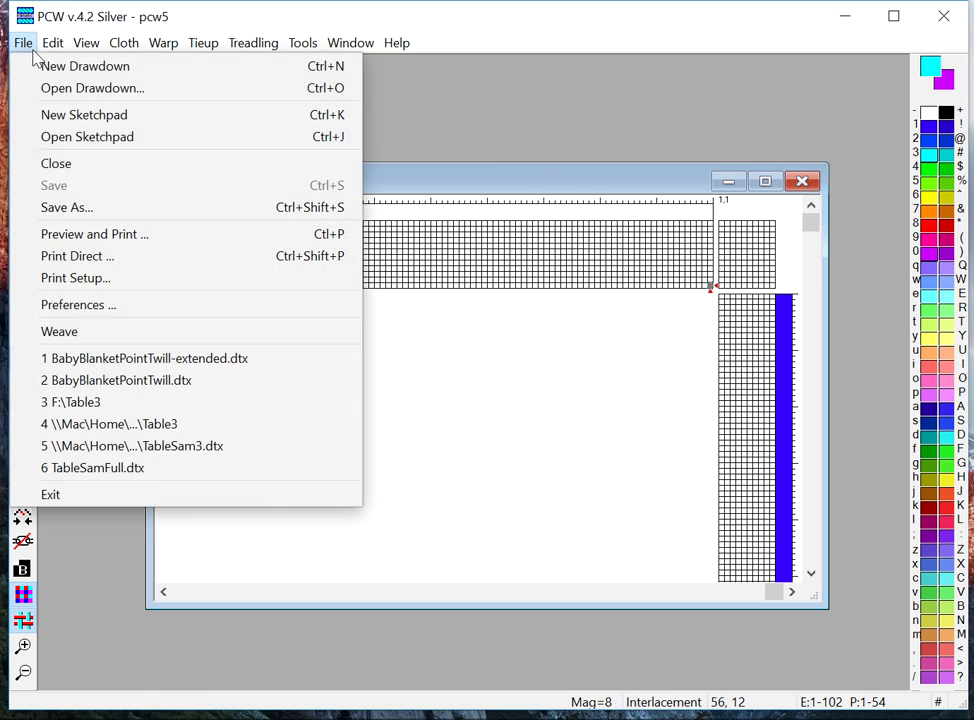
pyautogui.click(68, 305)
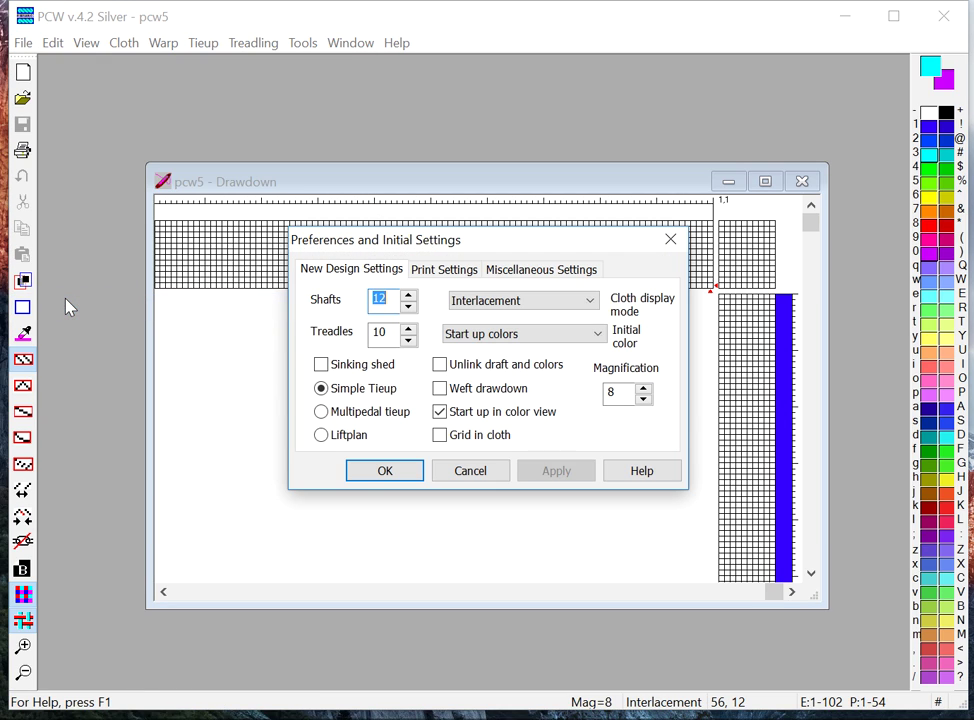
pyautogui.click(470, 471)
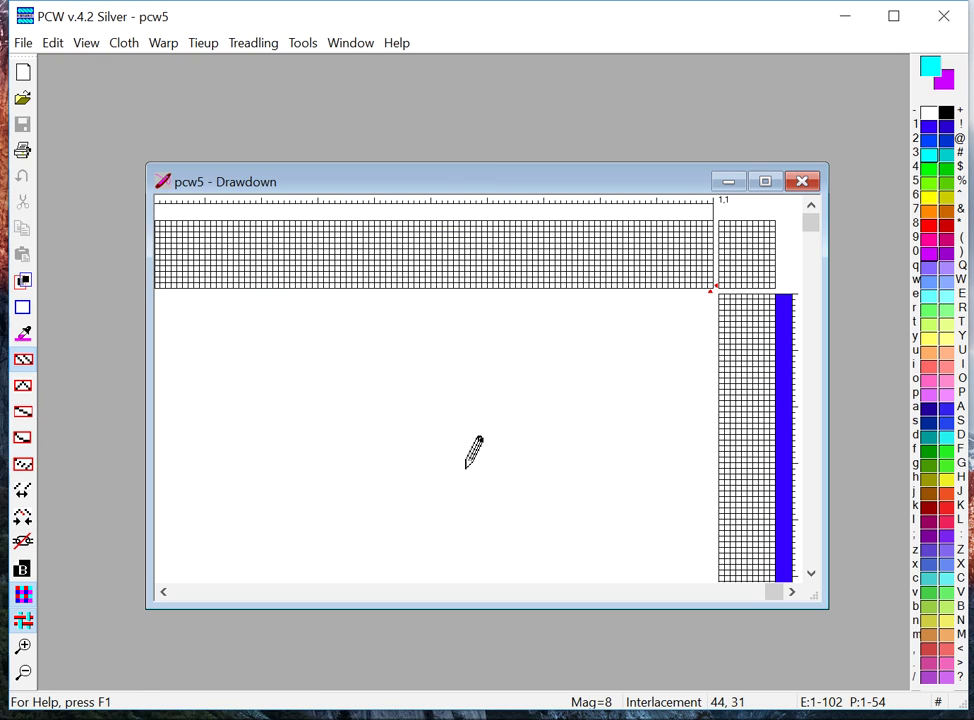
# Set the drawdown to 8 shafts and 8 treadles via Tieup > Shafts and Treadles.
pyautogui.click(211, 50)
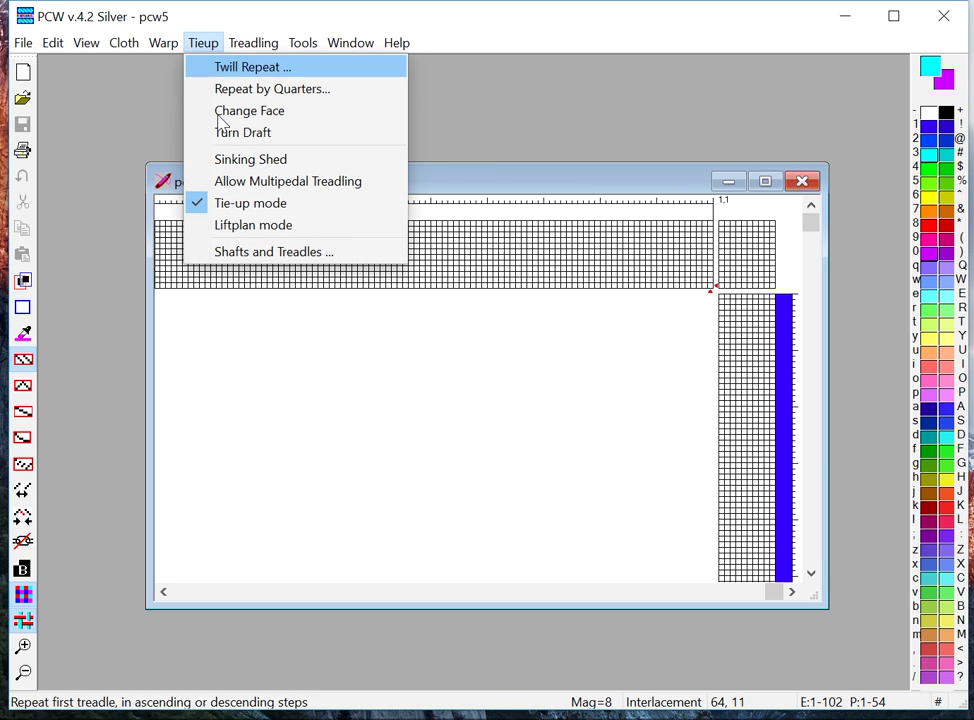
pyautogui.click(246, 252)
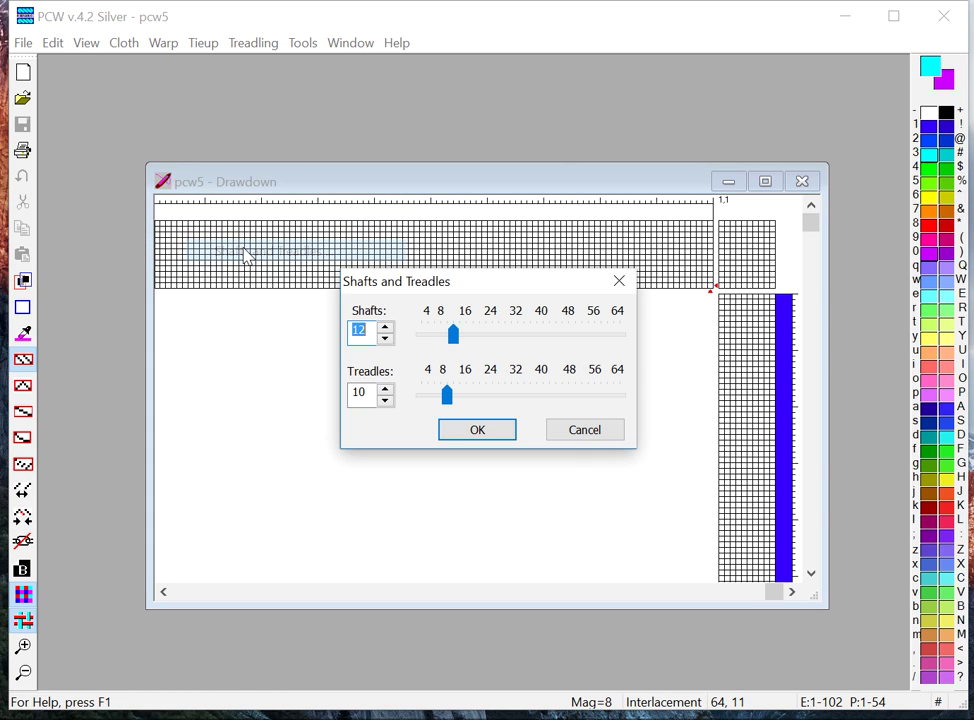
pyautogui.click(384, 341)
pyautogui.click(384, 341)
pyautogui.click(384, 341)
pyautogui.click(385, 341)
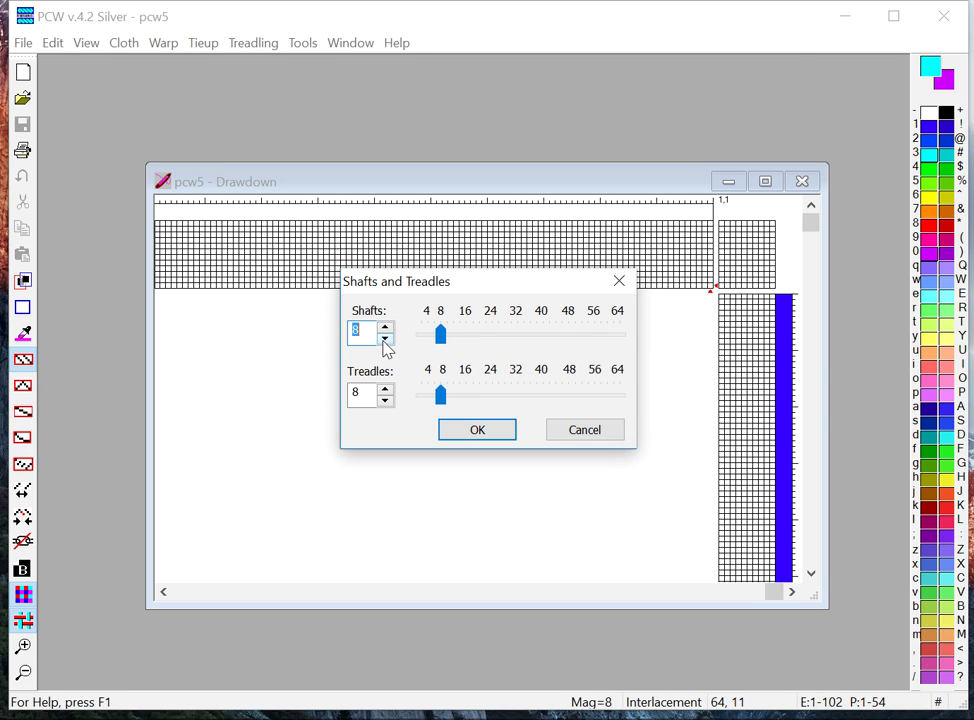
pyautogui.click(492, 430)
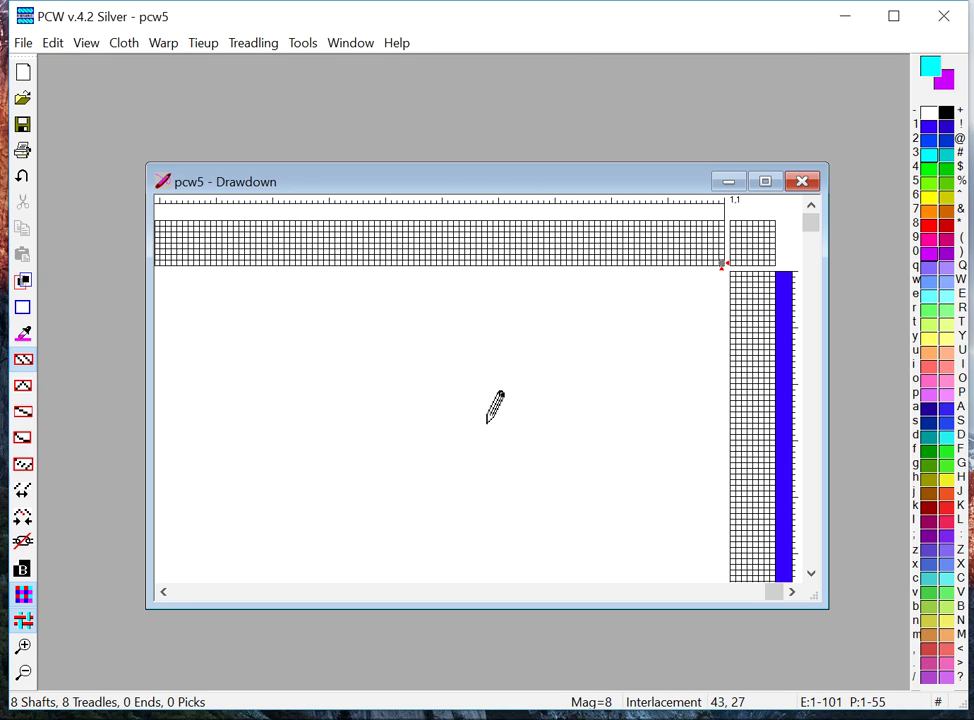
# Maximize the pcw5 drawdown window and raise the magnification to 20.
pyautogui.click(766, 185)
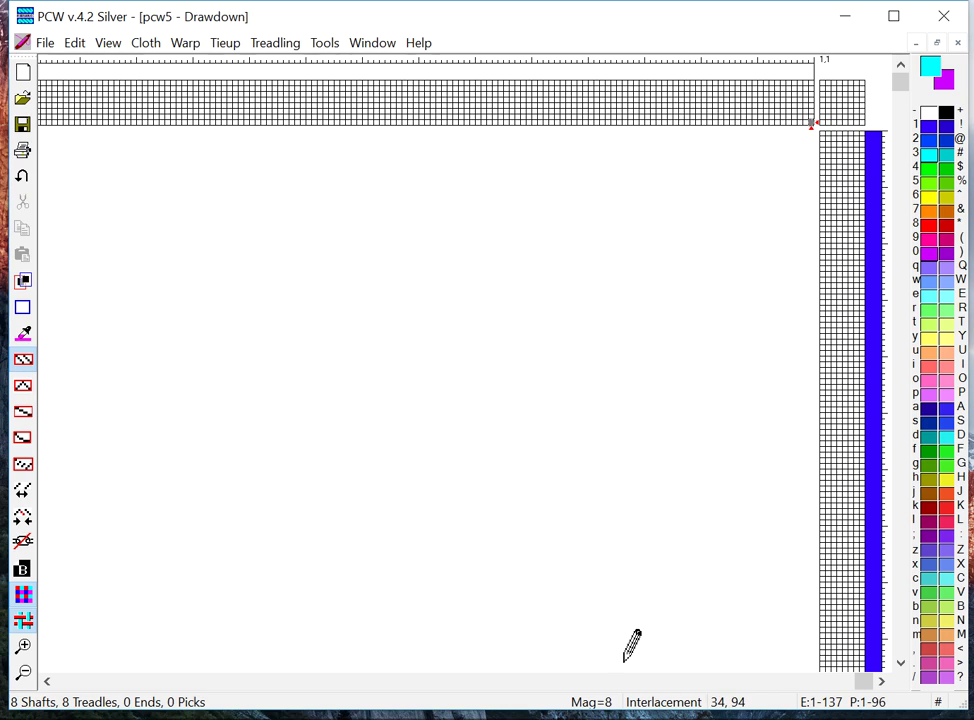
pyautogui.click(592, 704)
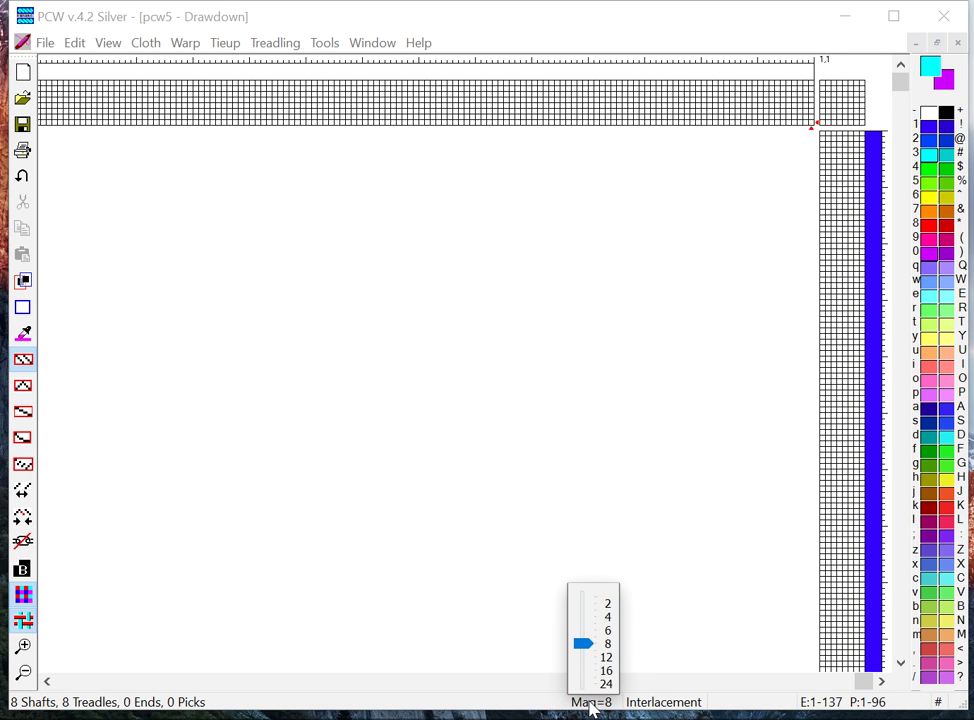
pyautogui.moveTo(583, 648); pyautogui.dragTo(585, 681)
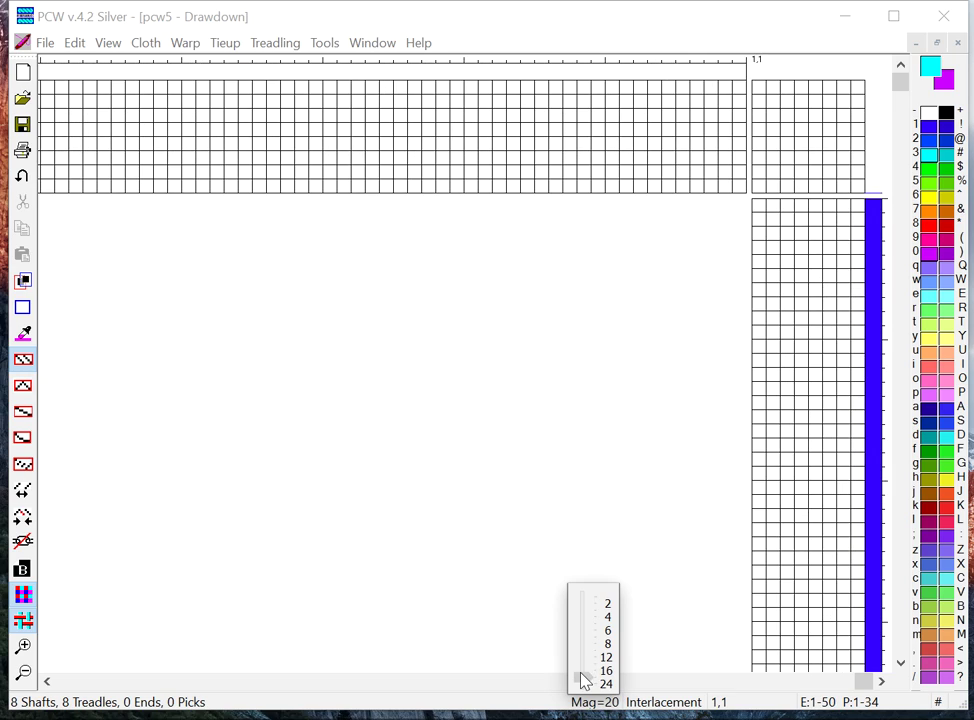
pyautogui.click(584, 680)
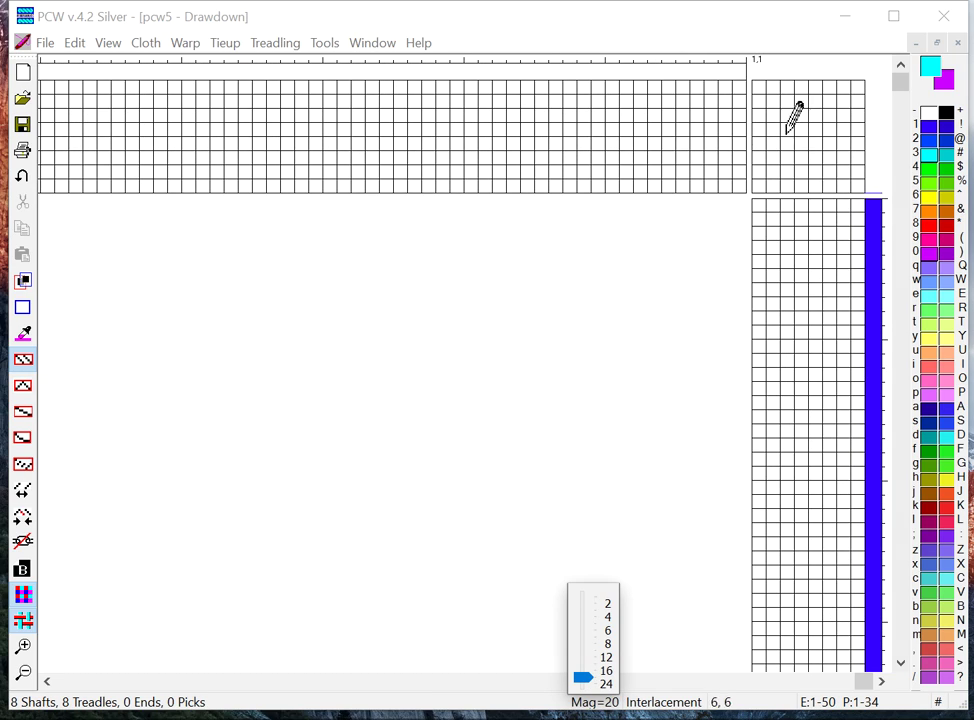
# Thread ends 1–4 on shafts 1–4 in the threading grid.
pyautogui.click(741, 182)
pyautogui.click(738, 186)
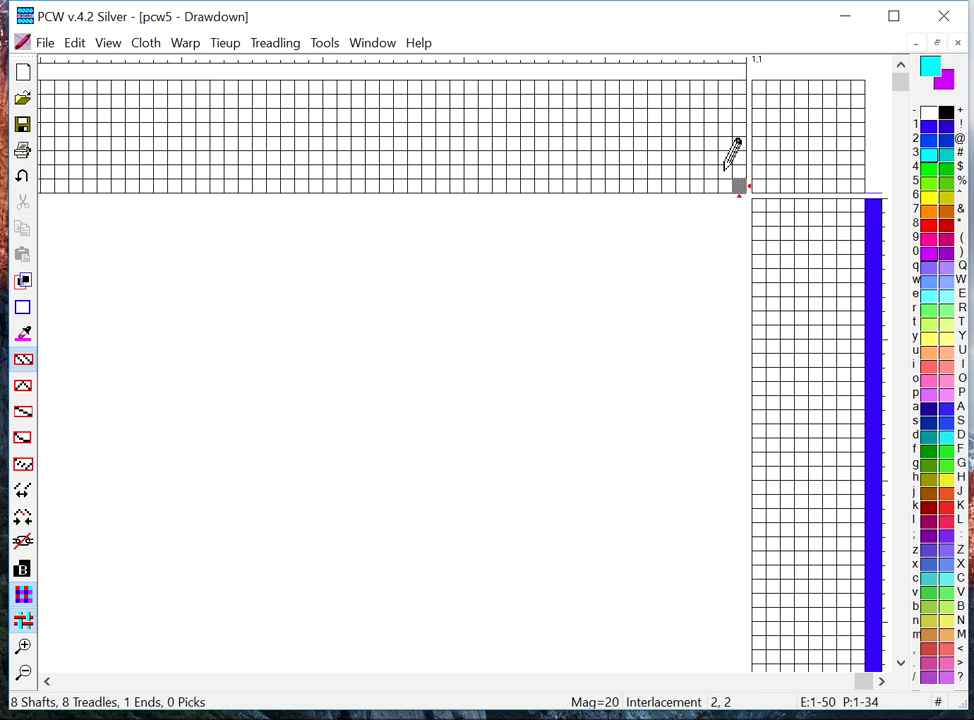
pyautogui.click(724, 172)
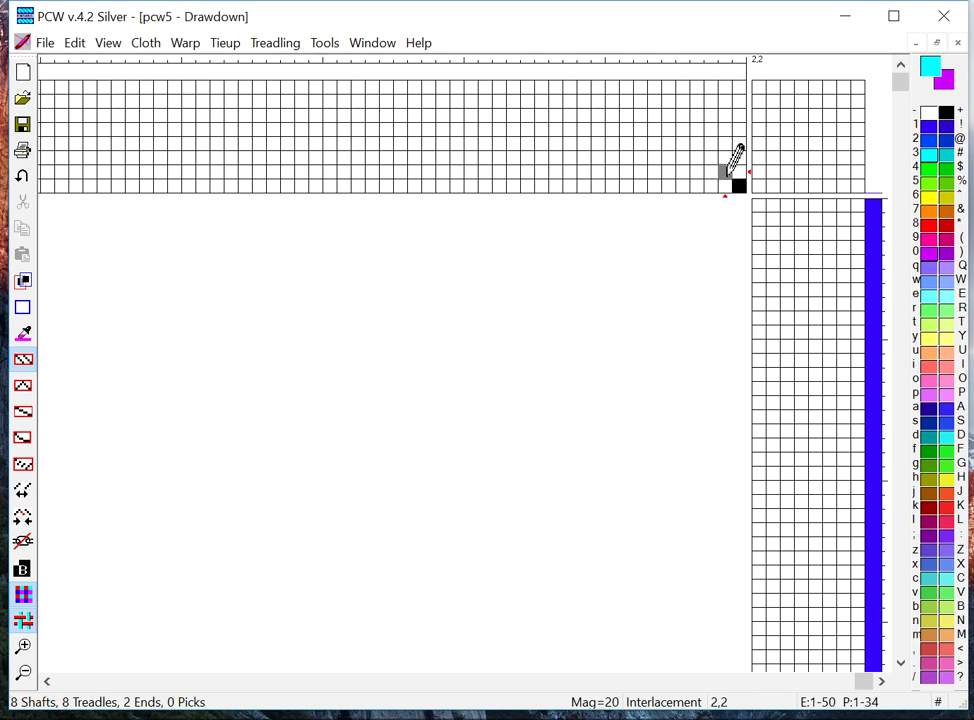
pyautogui.click(710, 158)
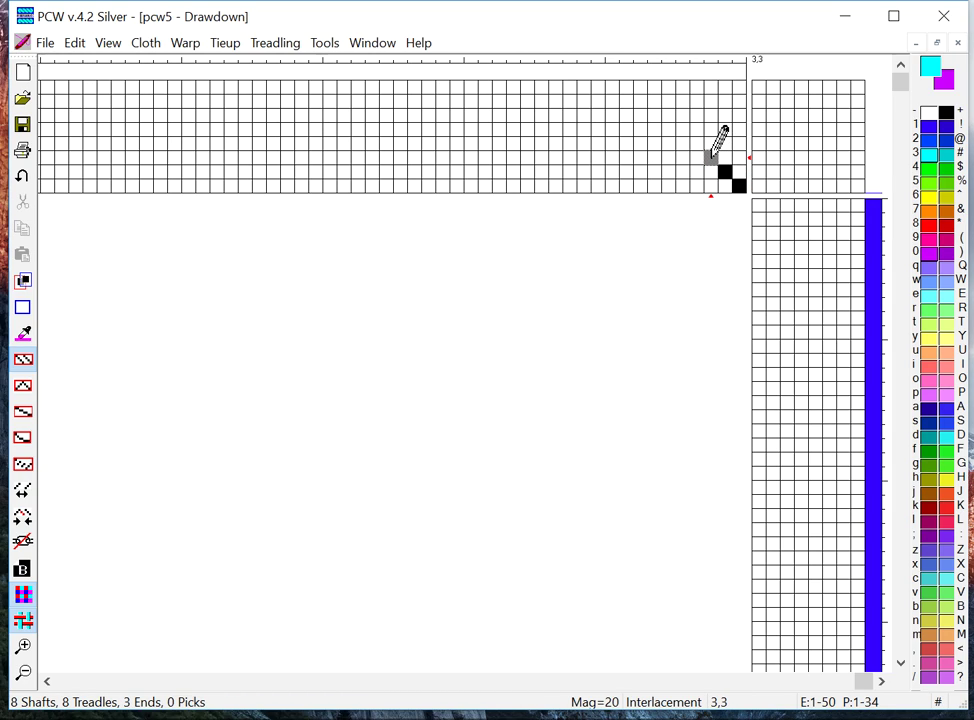
pyautogui.click(696, 144)
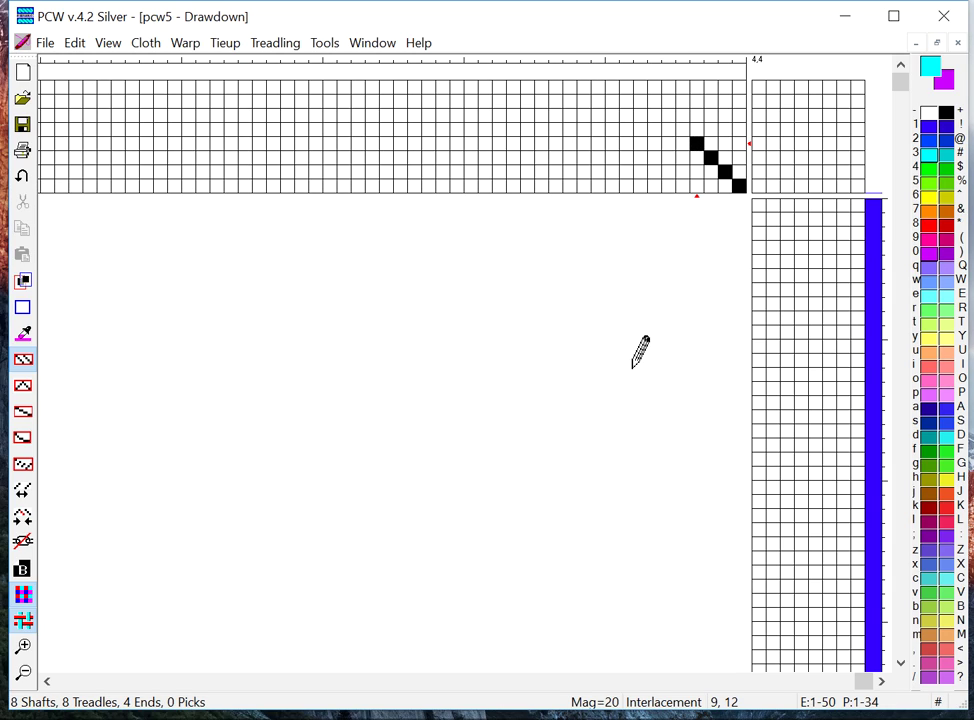
# Thread ends 5–14 on shafts 5, 6, 7, 8, 7, 6, 5, 4, 3, 2.
pyautogui.press('Left')
pyautogui.press('5')
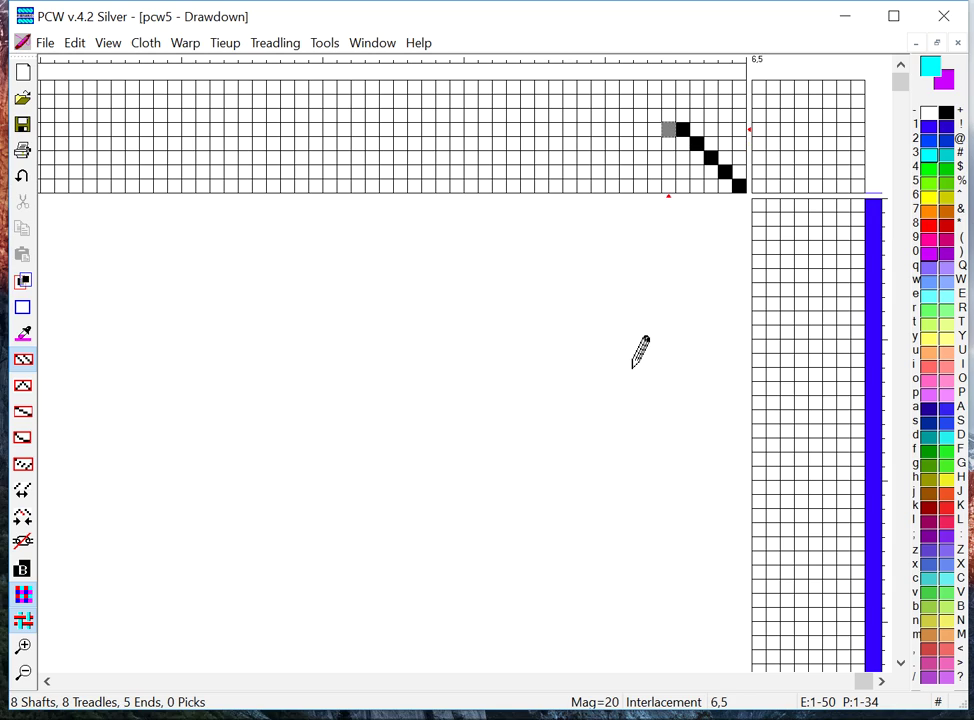
pyautogui.press('6')
pyautogui.press('7')
pyautogui.press('8')
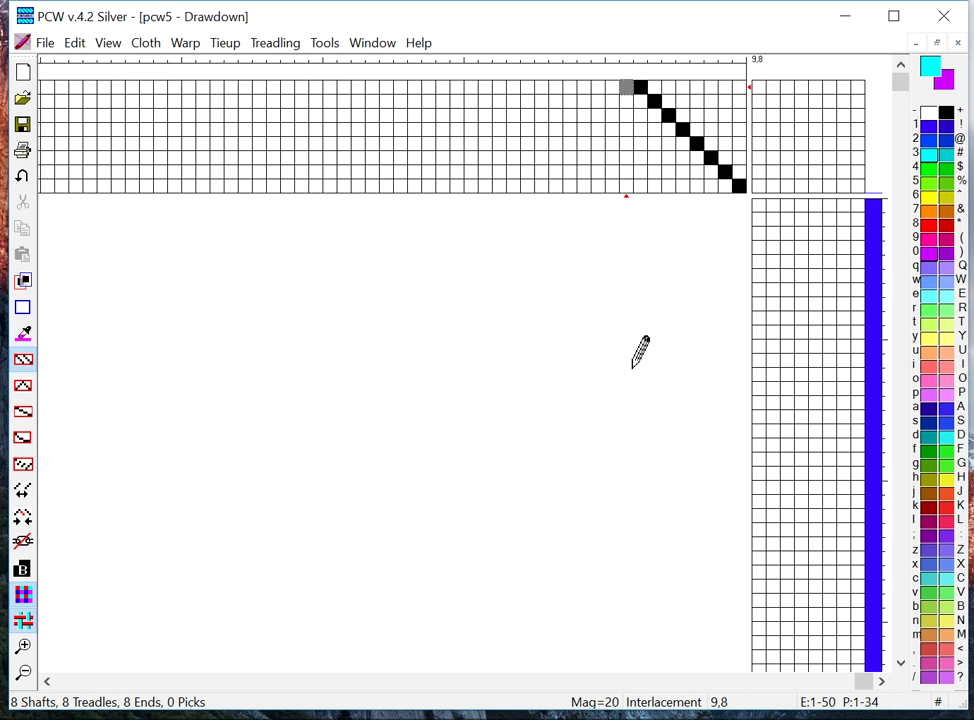
pyautogui.press('7')
pyautogui.press('6')
pyautogui.press('5')
pyautogui.press('4')
pyautogui.press('3')
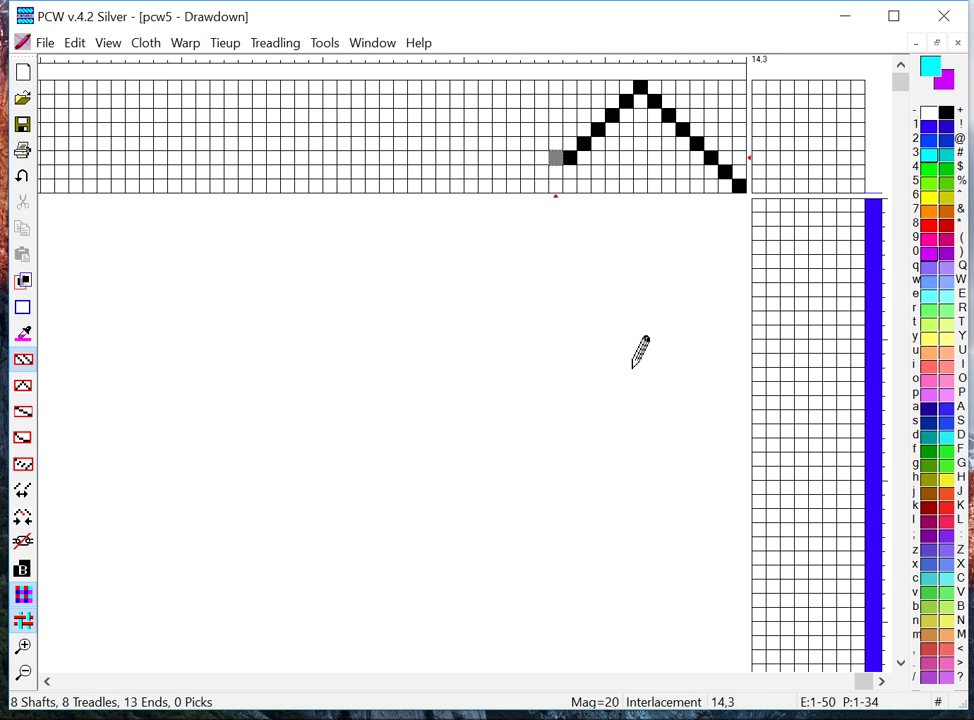
pyautogui.press('2')
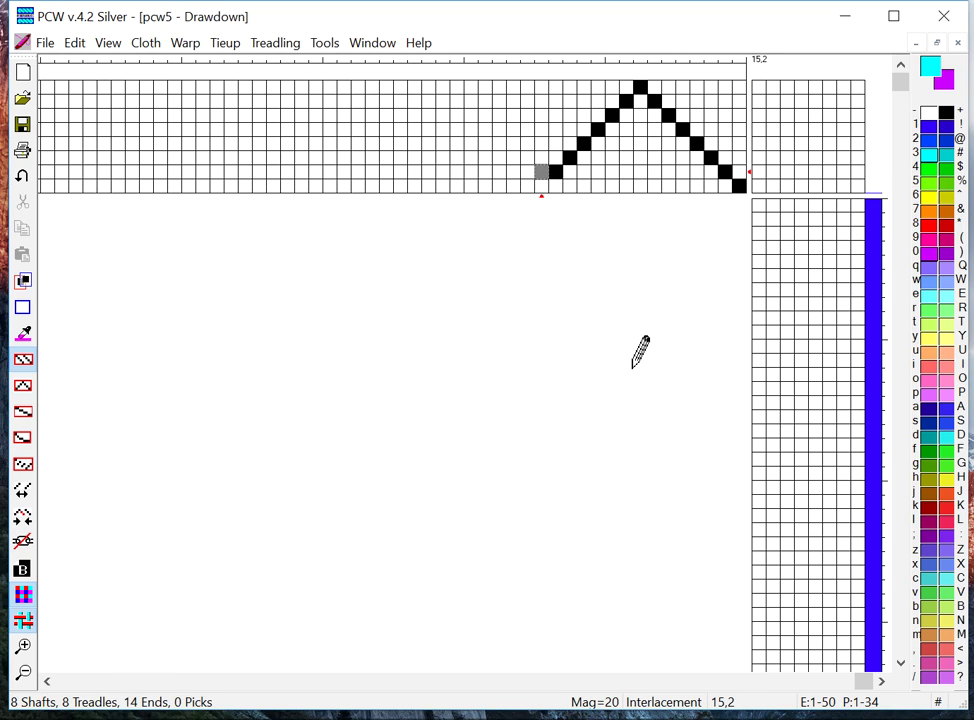
# Tie treadles 1–4 in a stepped diagonal, with shafts 3–5 on treadle 3 and 4–6 on treadle 4.
pyautogui.click(758, 184)
pyautogui.click(758, 171)
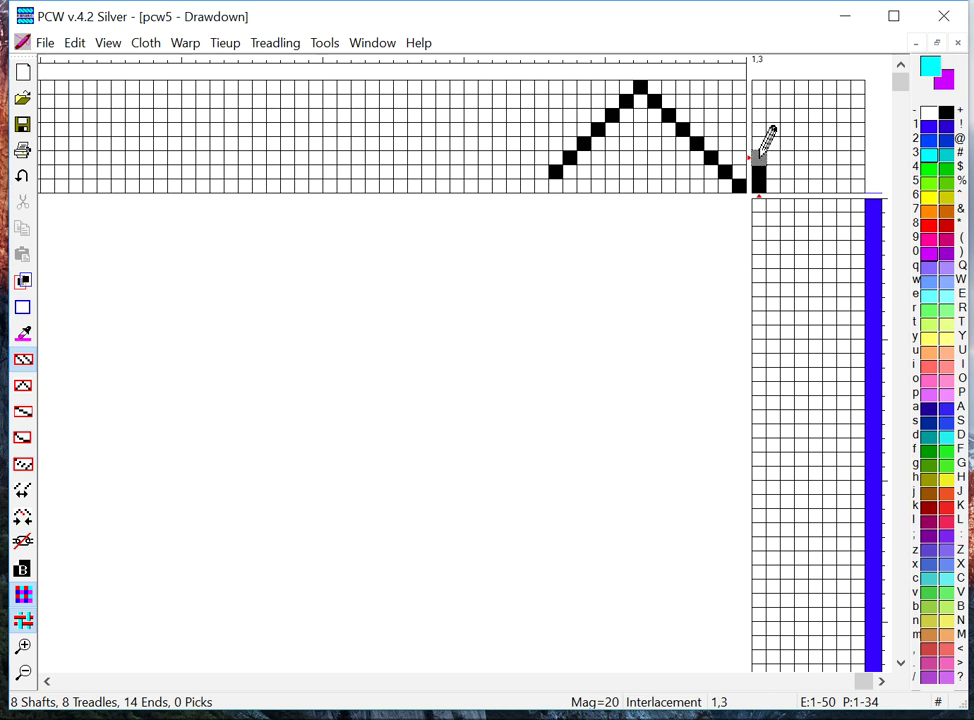
pyautogui.moveTo(776, 173); pyautogui.dragTo(776, 147)
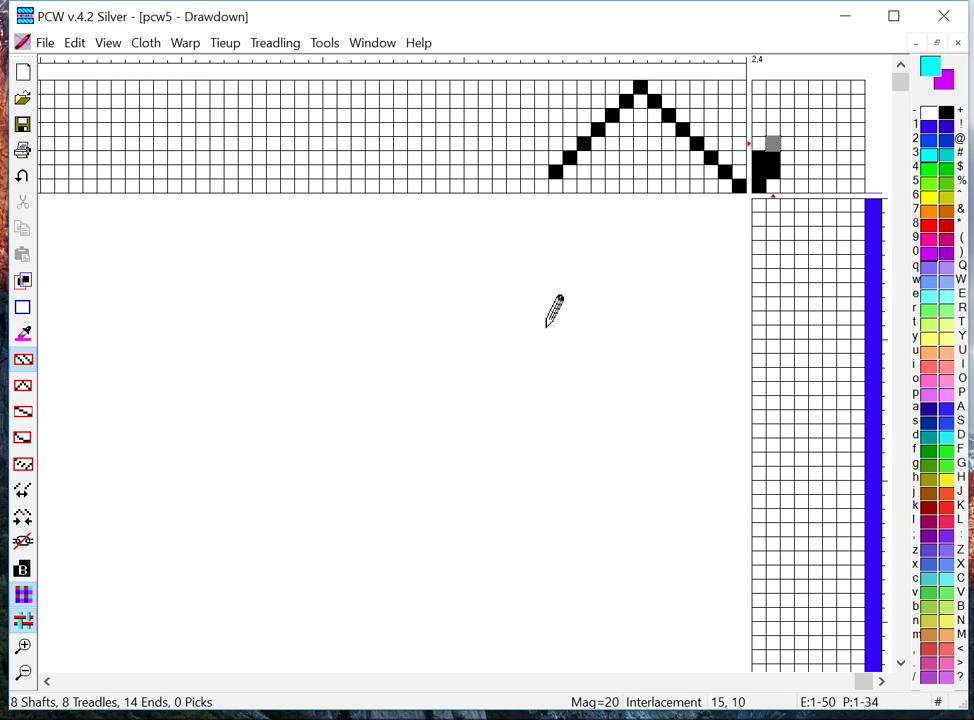
pyautogui.press('space')
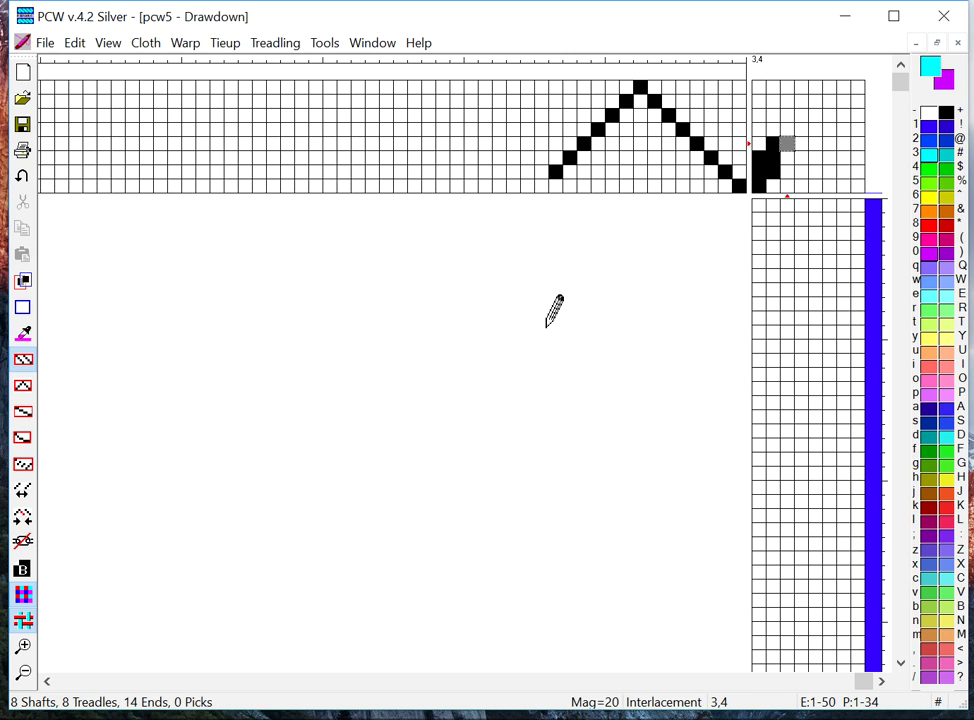
pyautogui.press('3')
pyautogui.press('4')
pyautogui.press('5')
pyautogui.press('Right')
pyautogui.press('4')
pyautogui.press('5')
pyautogui.press('6')
pyautogui.press('Right')
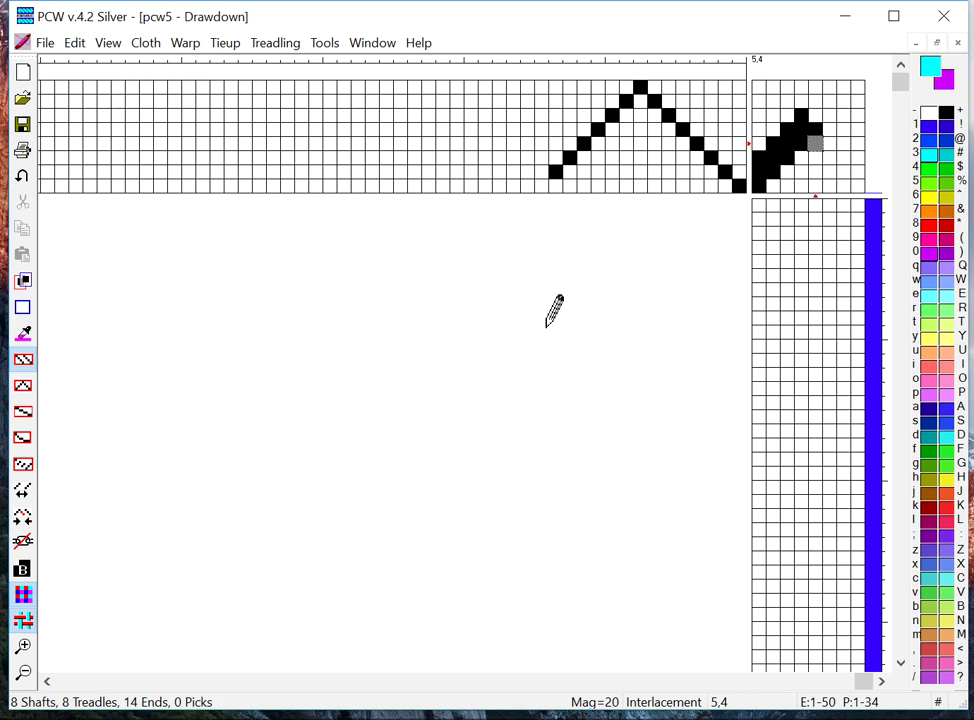
# Continue the diagonal tie-up on treadles 5–8, wrapping around to shafts 8, 1 and 2.
pyautogui.press('7')
pyautogui.press('Right')
pyautogui.press('6')
pyautogui.press('7')
pyautogui.press('8')
pyautogui.press('Right')
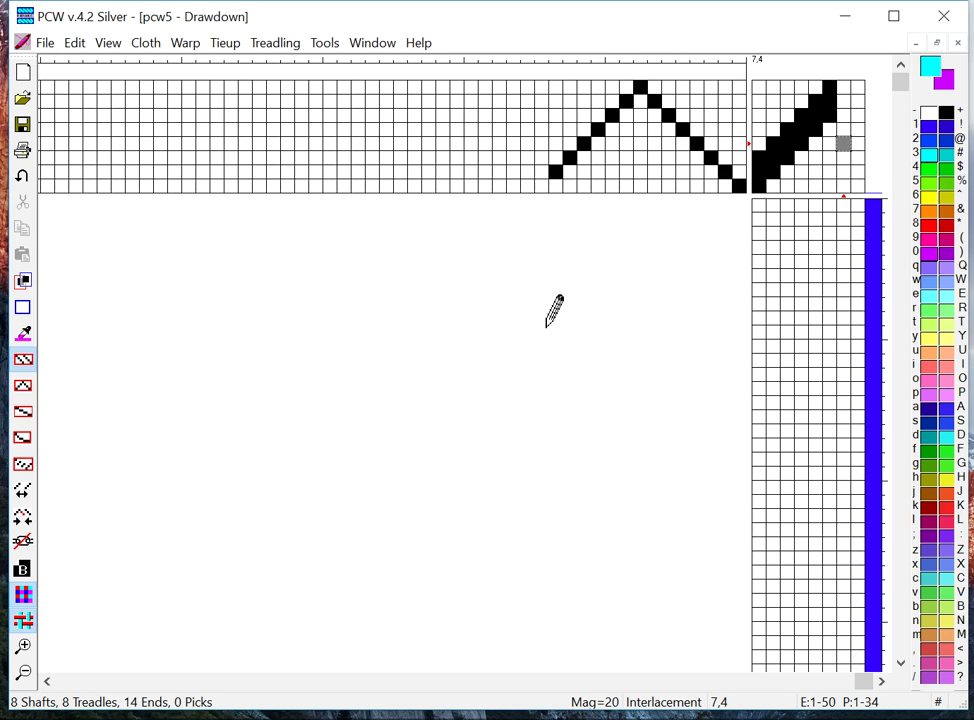
pyautogui.press('7')
pyautogui.press('8')
pyautogui.press('1')
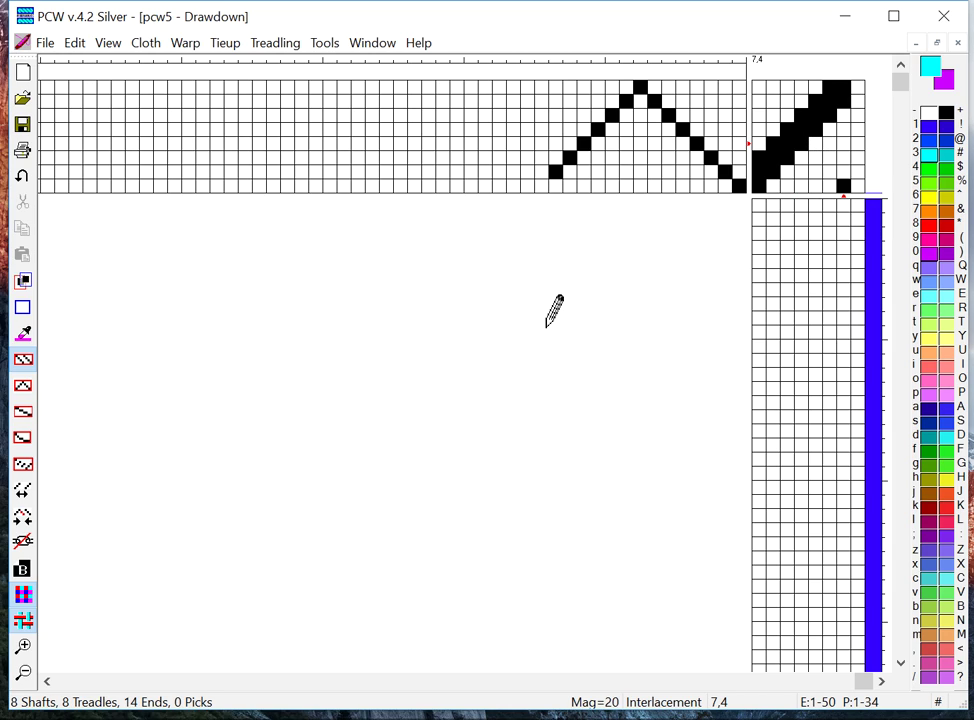
pyautogui.press('Right')
pyautogui.press('8')
pyautogui.press('1')
pyautogui.press('2')
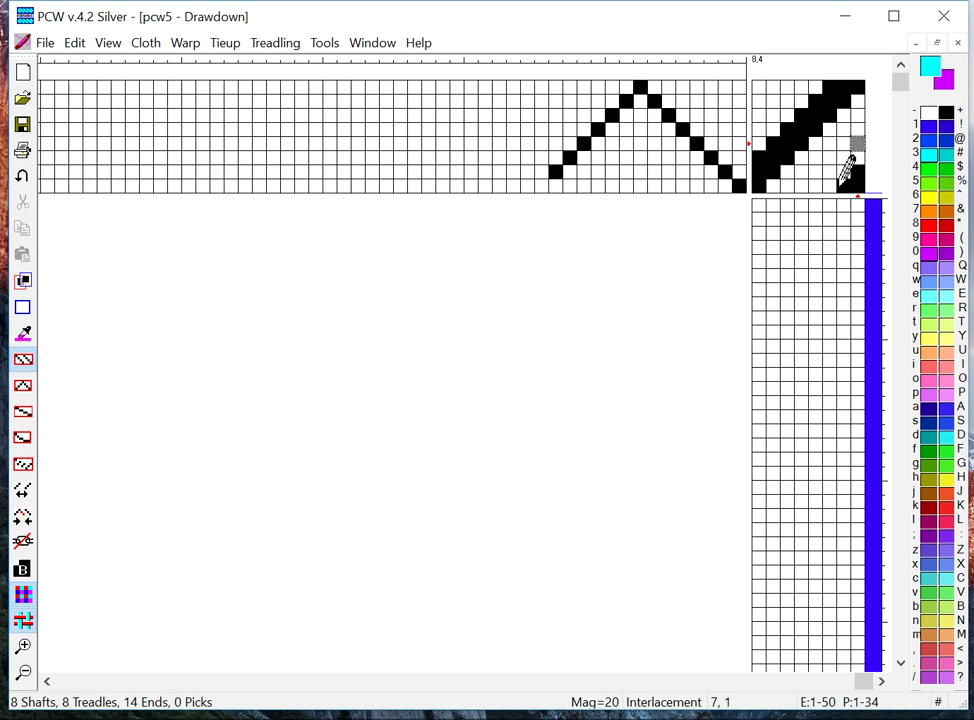
# Enter picks 1–8 as a straight diagonal across treadles 1–8.
pyautogui.click(759, 206)
pyautogui.click(771, 219)
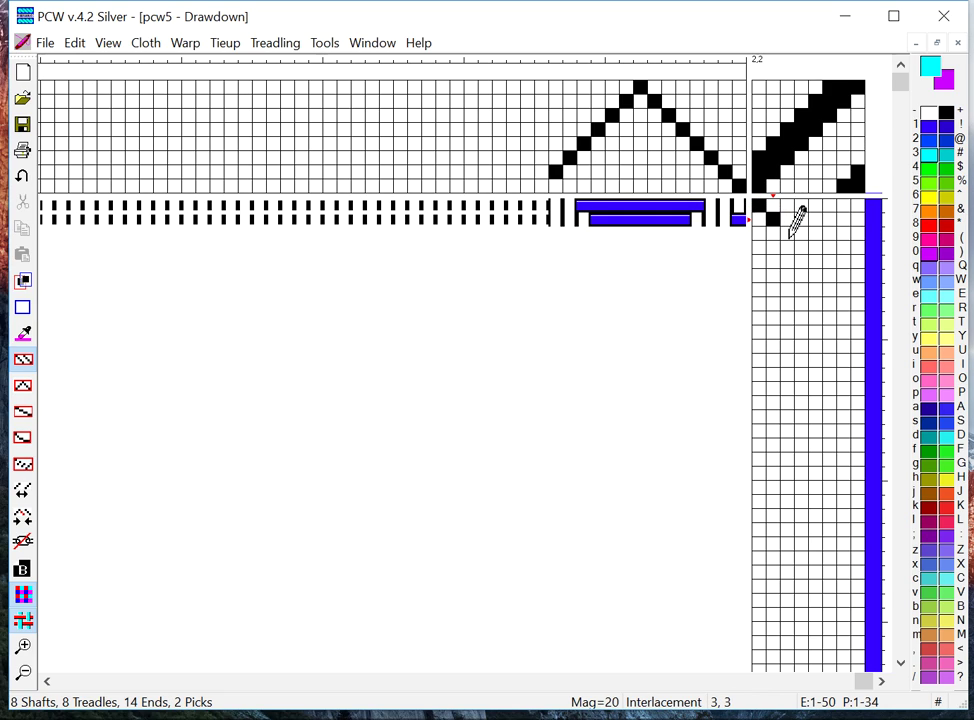
pyautogui.click(785, 233)
pyautogui.click(799, 246)
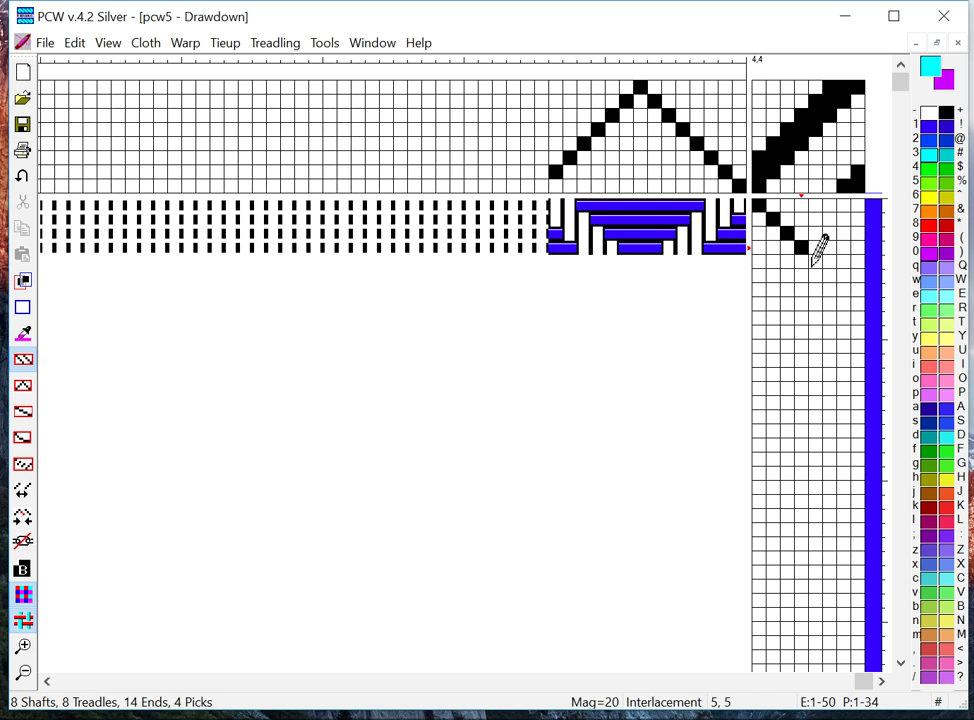
pyautogui.click(813, 260)
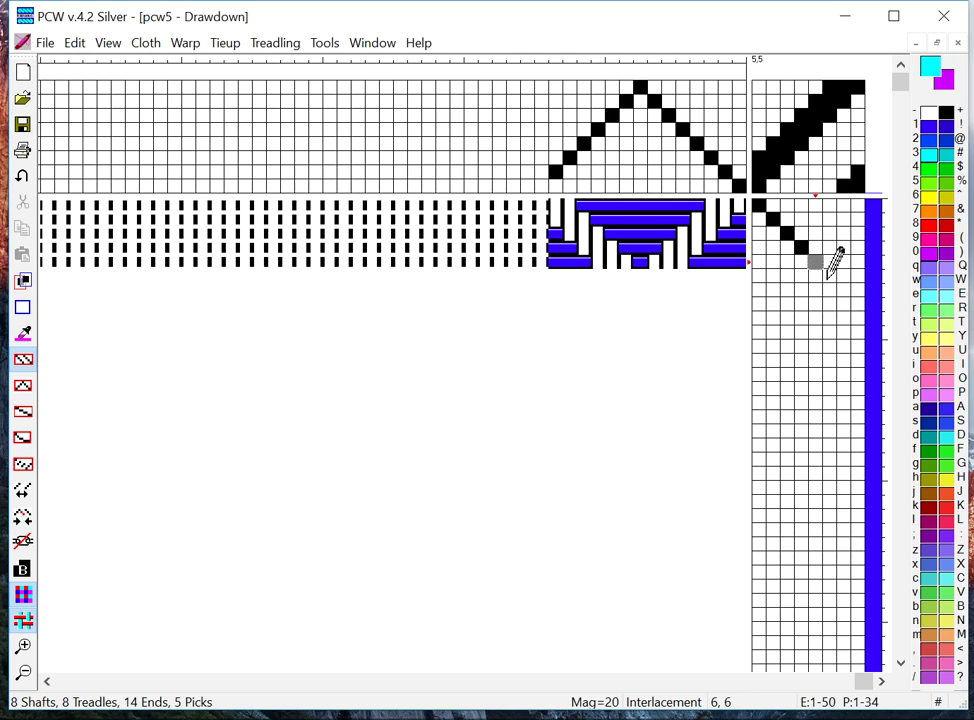
pyautogui.click(827, 274)
pyautogui.click(841, 288)
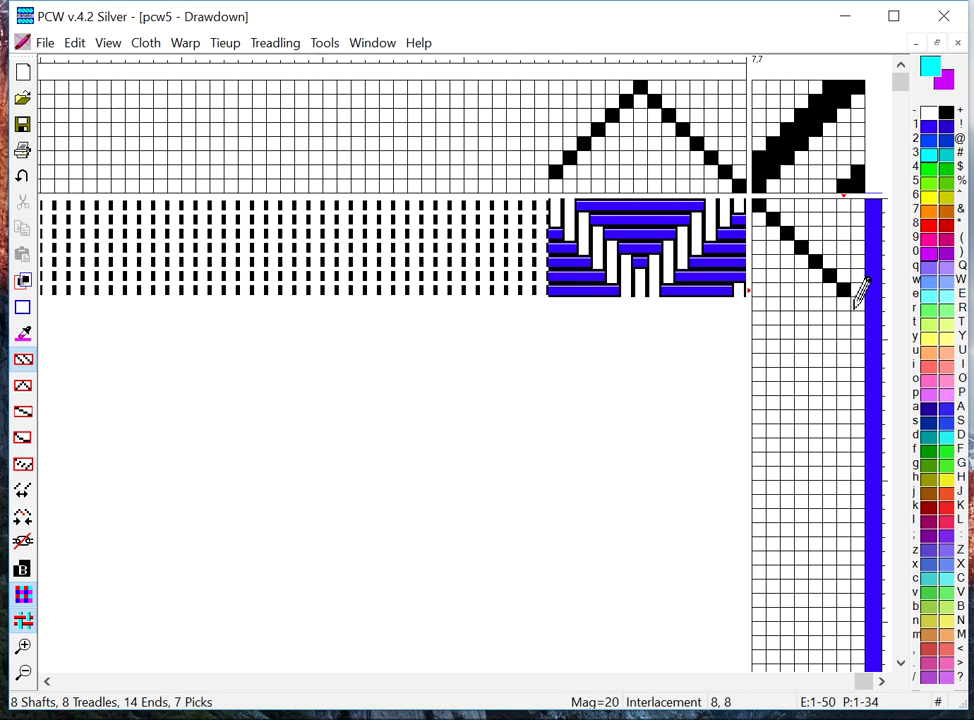
pyautogui.click(857, 302)
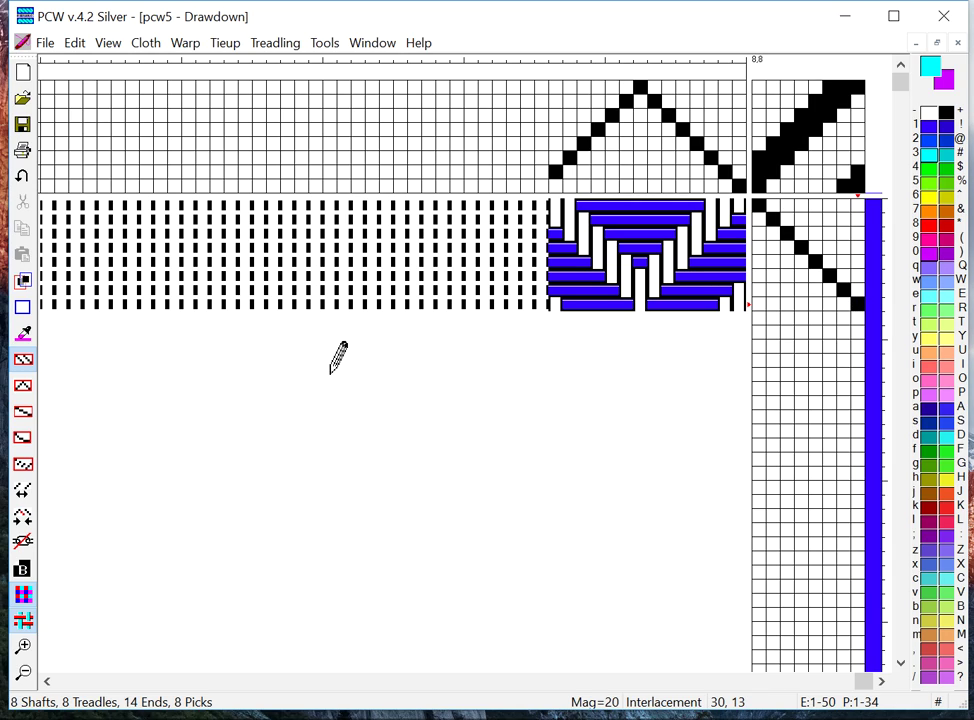
# Enter picks 9–13 on treadles 4, 7, 2, 4 and 2.
pyautogui.press('4')
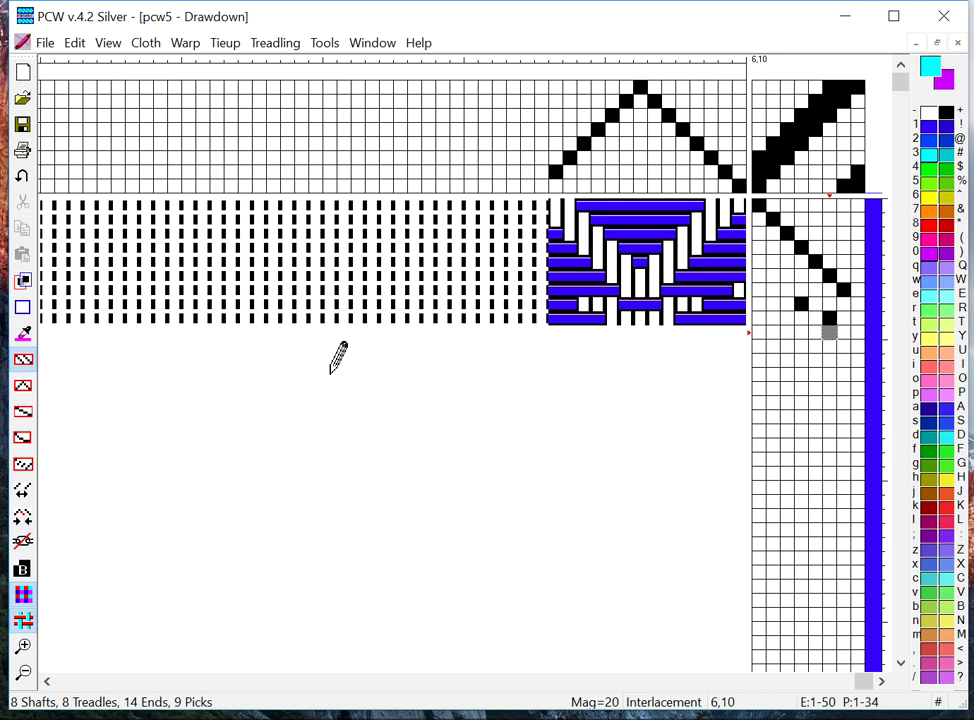
pyautogui.press('7')
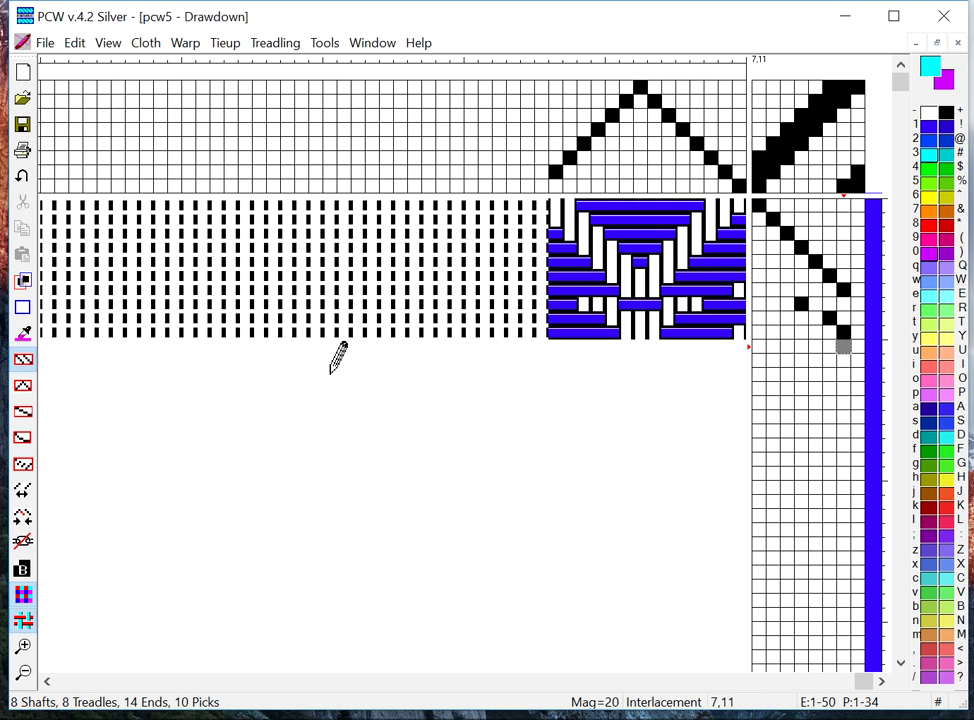
pyautogui.press('2')
pyautogui.press('4')
pyautogui.press('2')
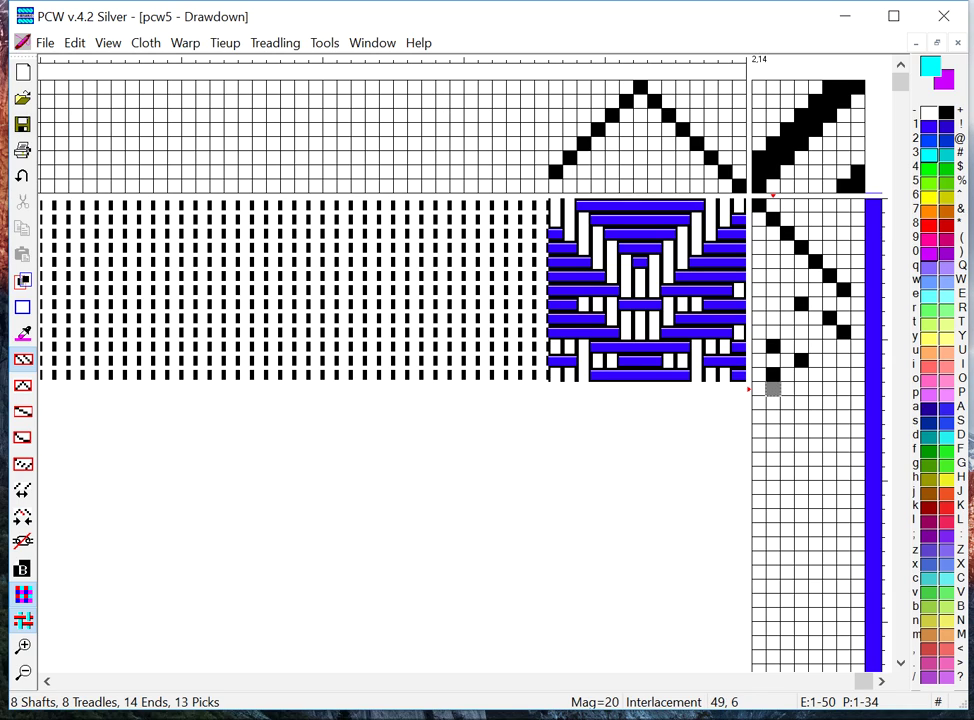
# Redraw the treadling with the Straight then Point draw tools into a 28-pick zigzag.
pyautogui.click(23, 362)
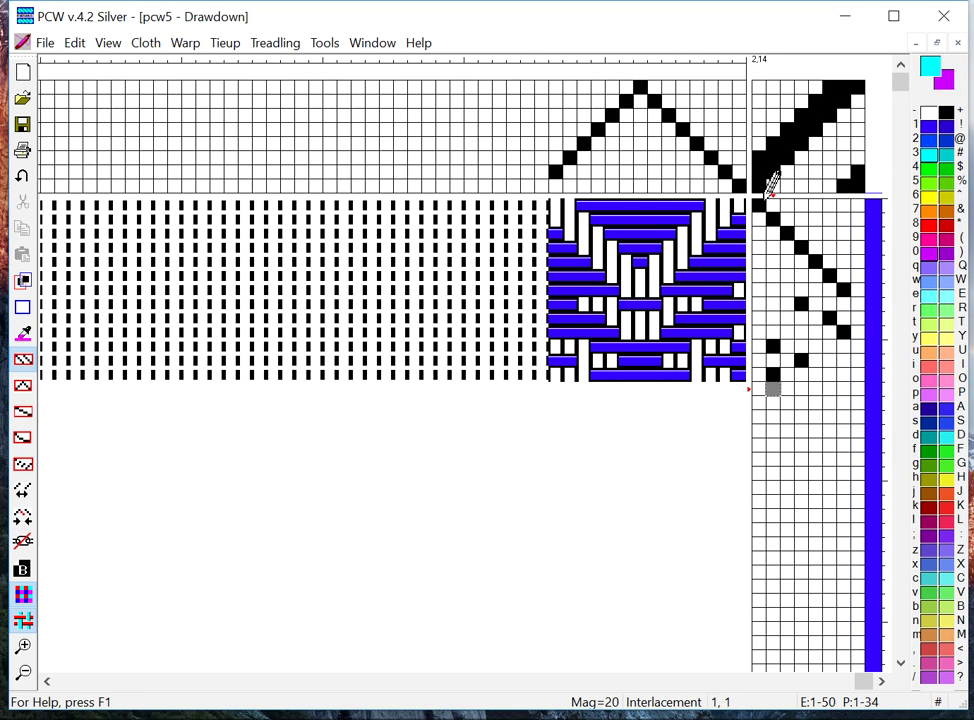
pyautogui.moveTo(764, 195)
pyautogui.mouseDown()
pyautogui.moveTo(863, 402)
pyautogui.moveTo(878, 513)
pyautogui.mouseUp()
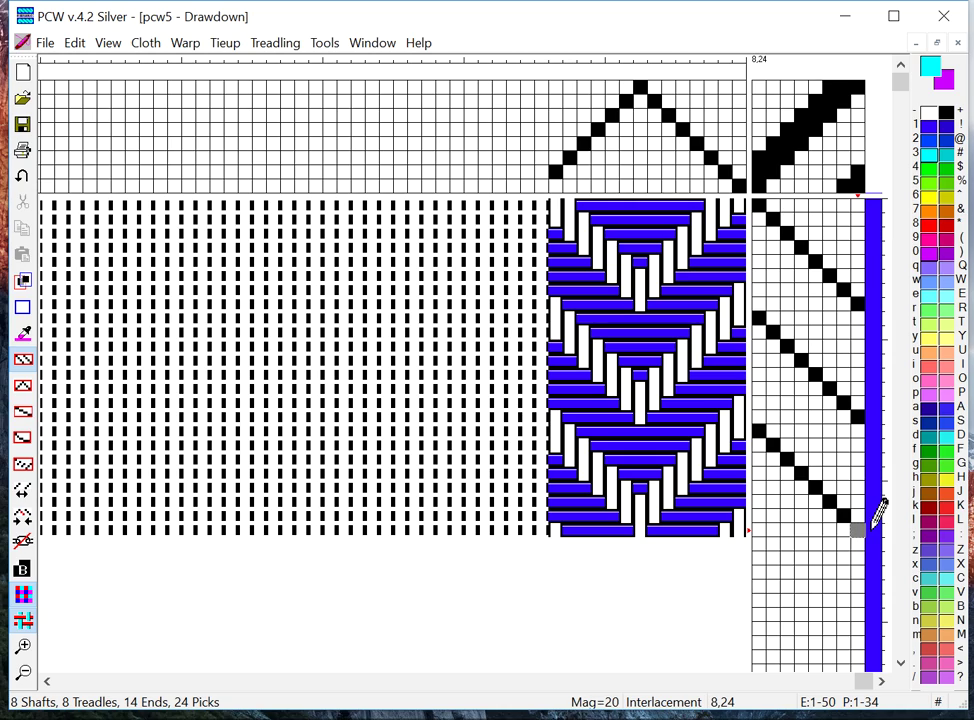
pyautogui.click(22, 386)
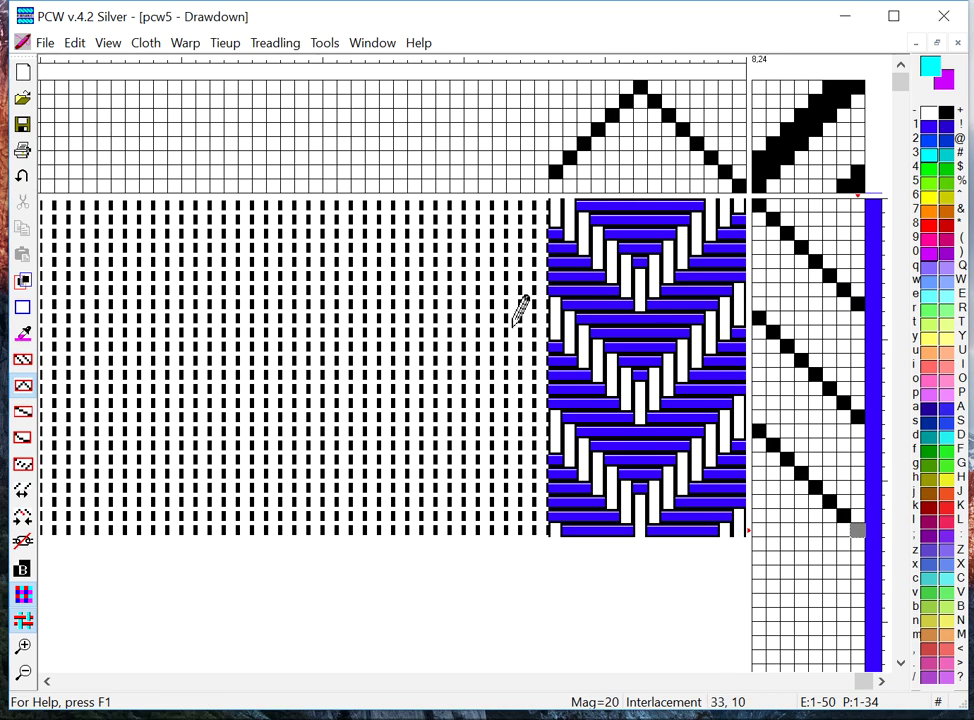
pyautogui.moveTo(760, 203); pyautogui.dragTo(879, 571)
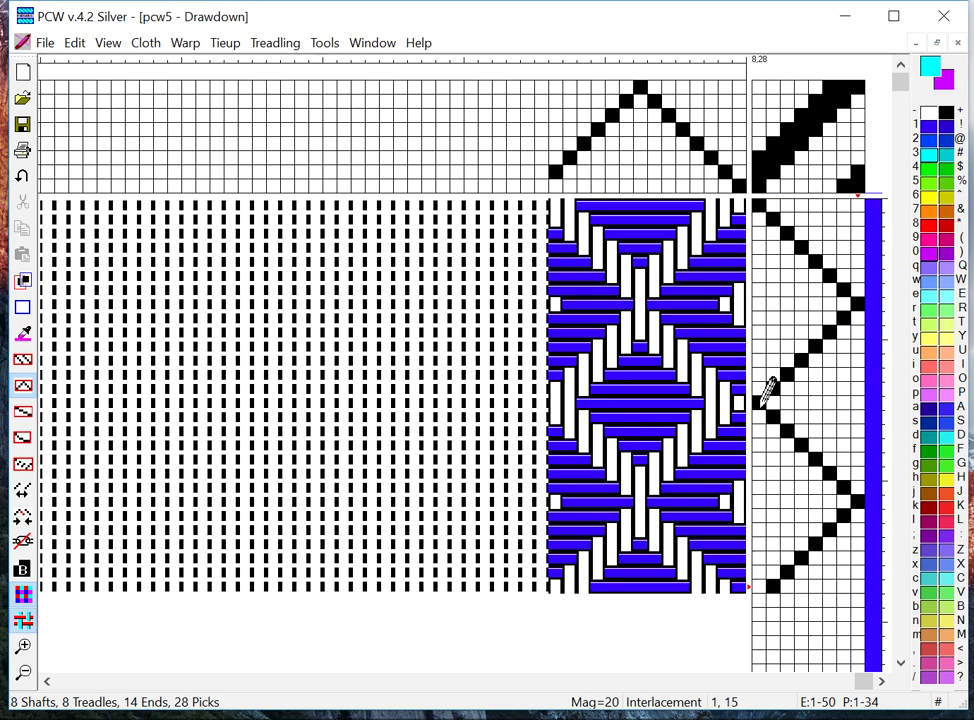
pyautogui.moveTo(762, 402); pyautogui.dragTo(809, 514)
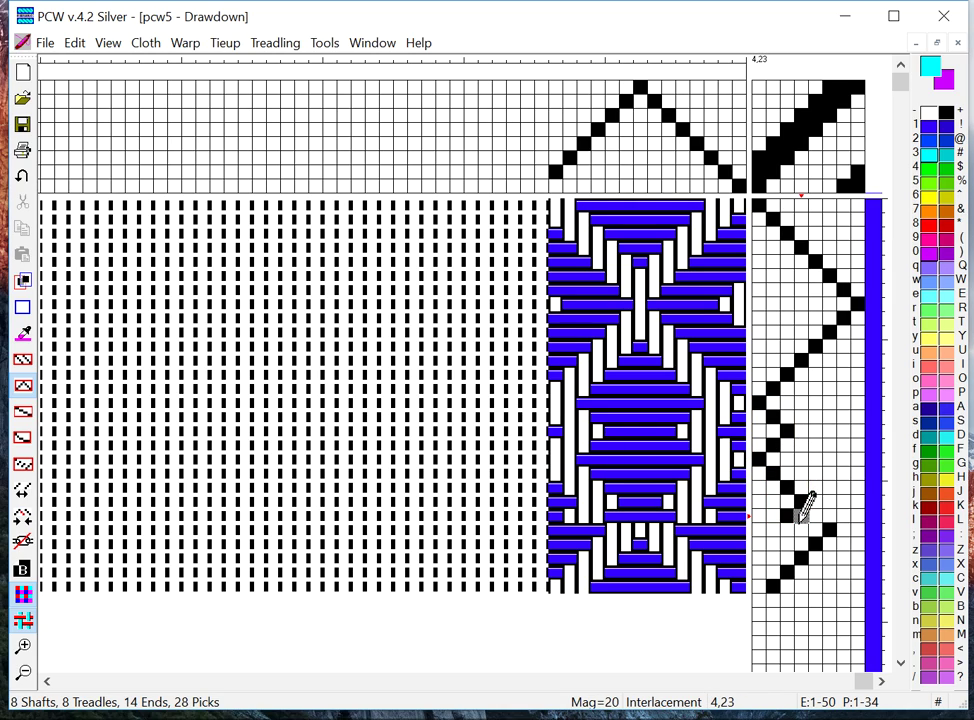
pyautogui.click(803, 515)
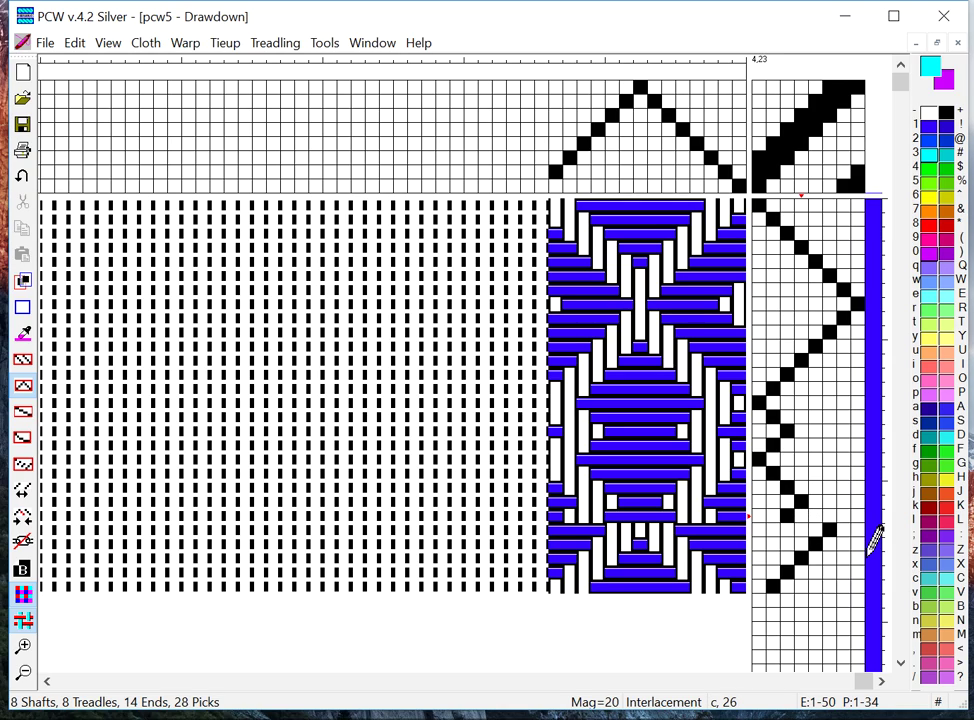
# Apply Treadling > Weave As Drawn In, Exactly As Drawn, giving 14 picks and one diamond.
pyautogui.rightClick(815, 544)
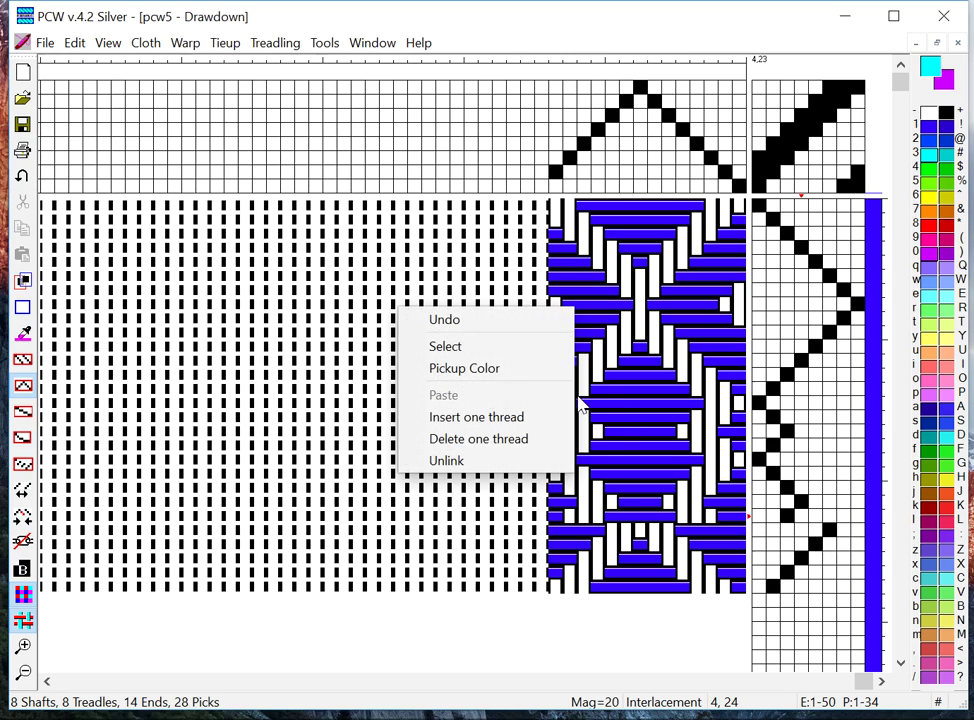
pyautogui.click(530, 535)
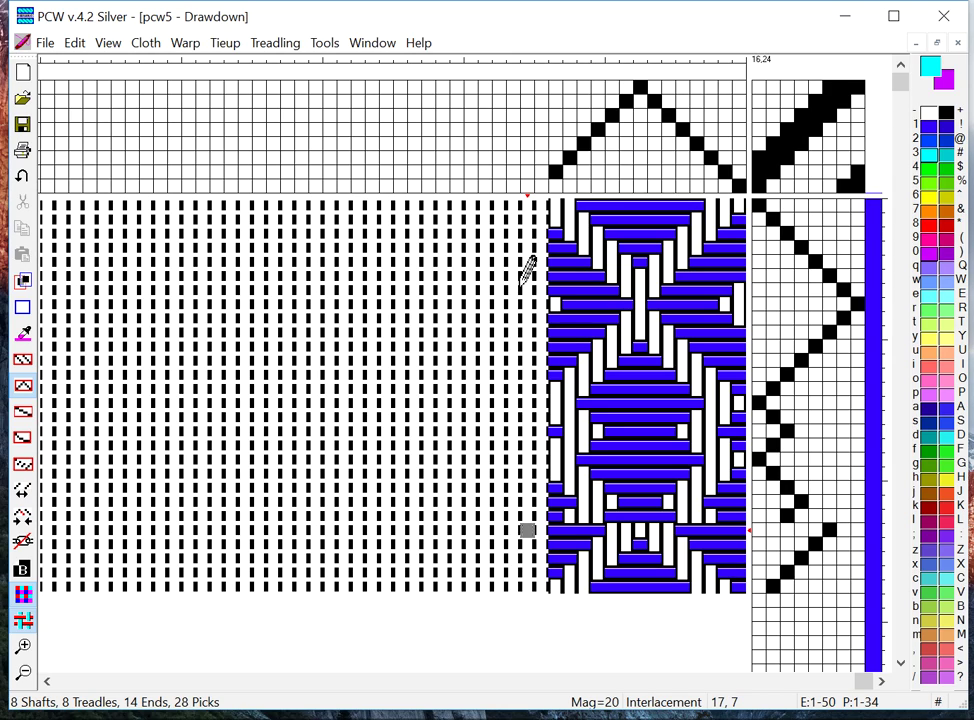
pyautogui.click(278, 45)
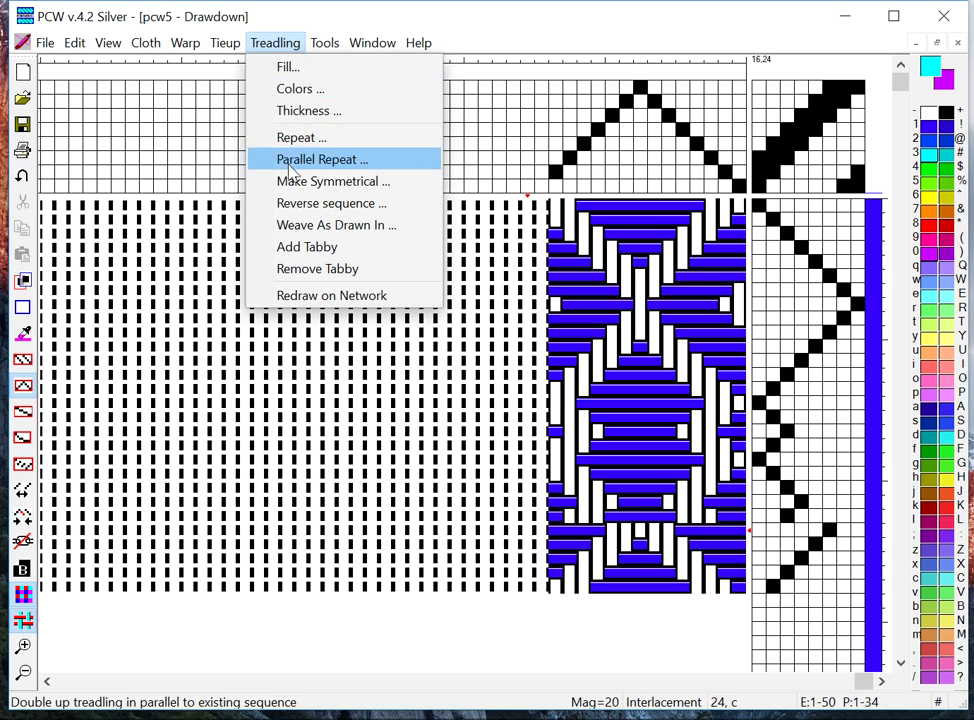
pyautogui.click(296, 226)
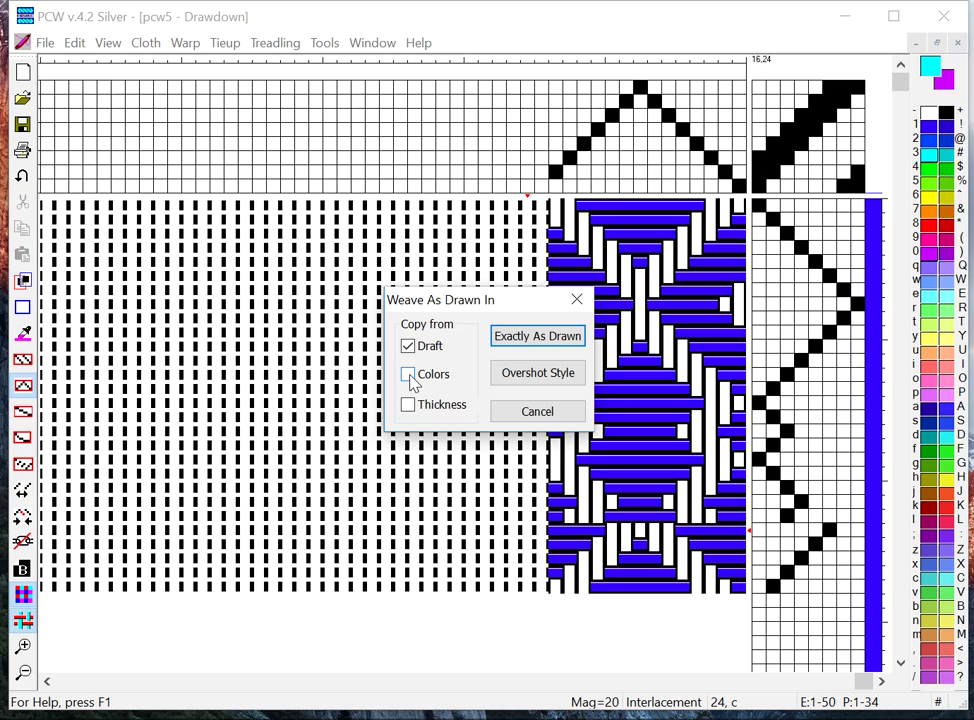
pyautogui.click(522, 338)
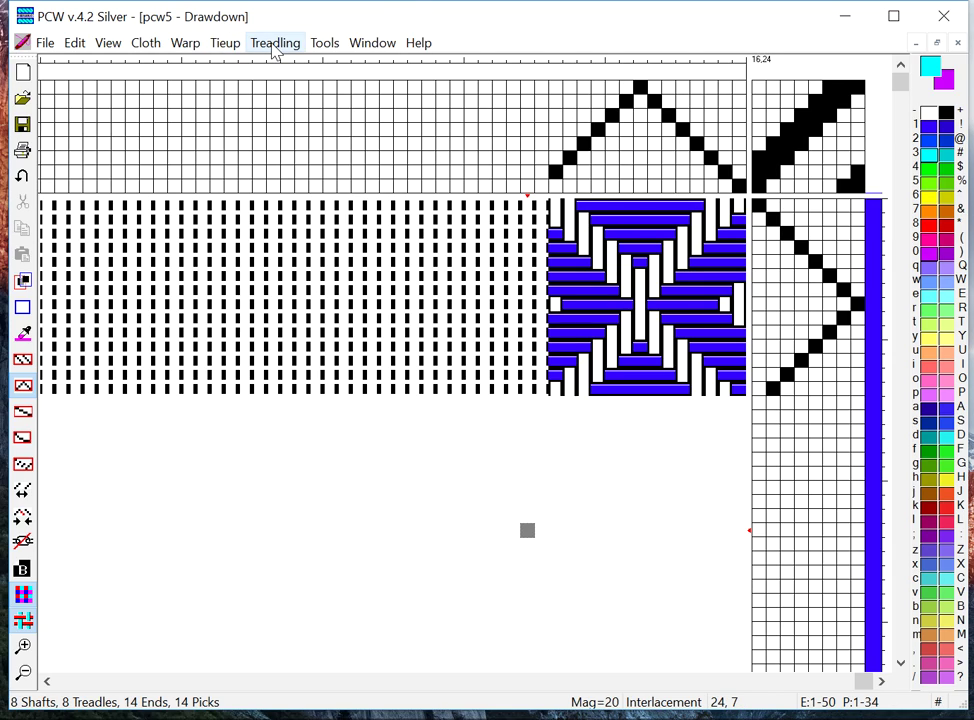
# Apply a Direct warp repeat of 4 with Colors included via Warp > Repeat.
pyautogui.click(182, 46)
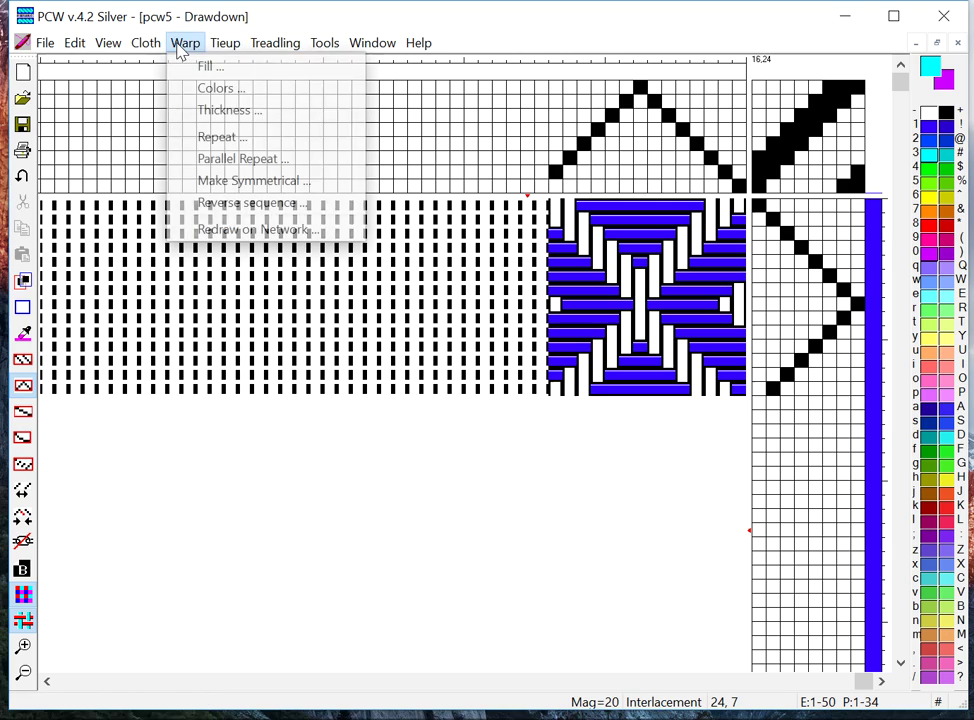
pyautogui.click(222, 140)
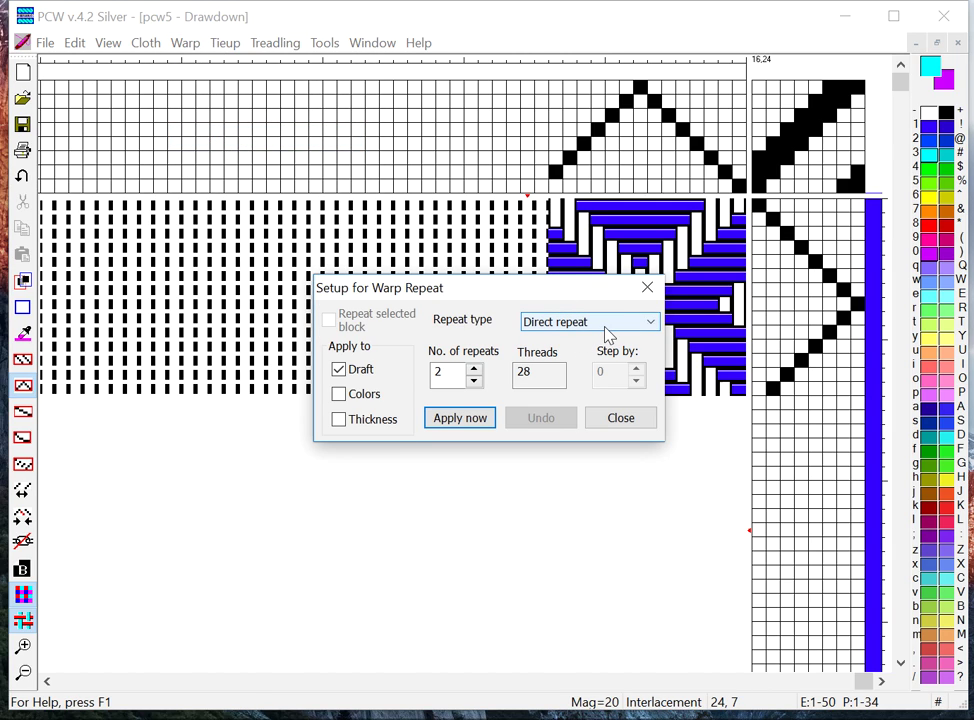
pyautogui.click(649, 327)
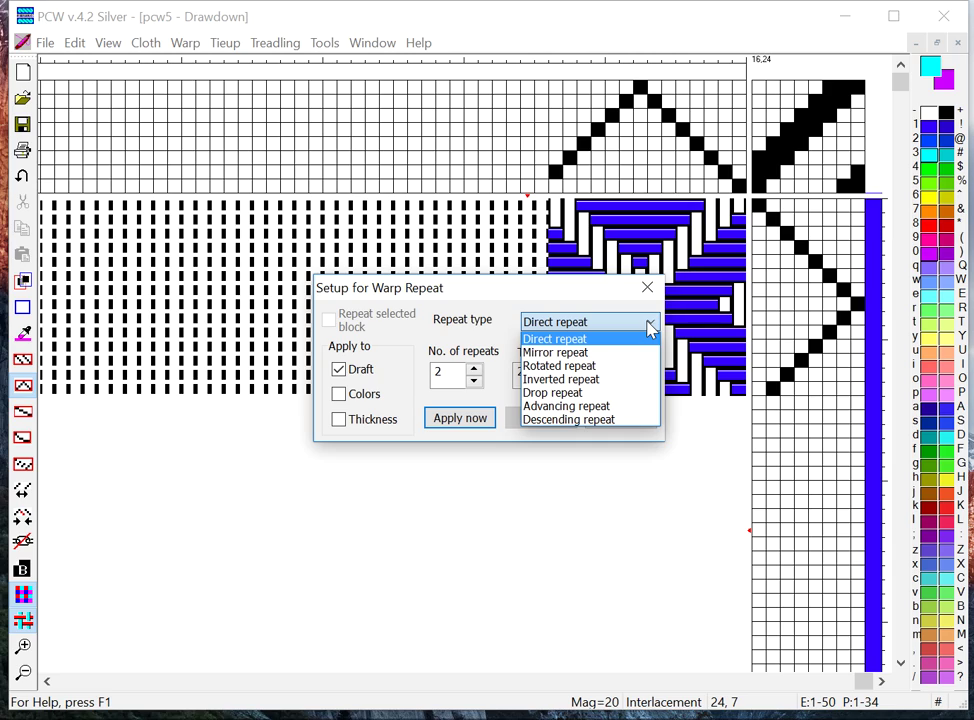
pyautogui.click(649, 327)
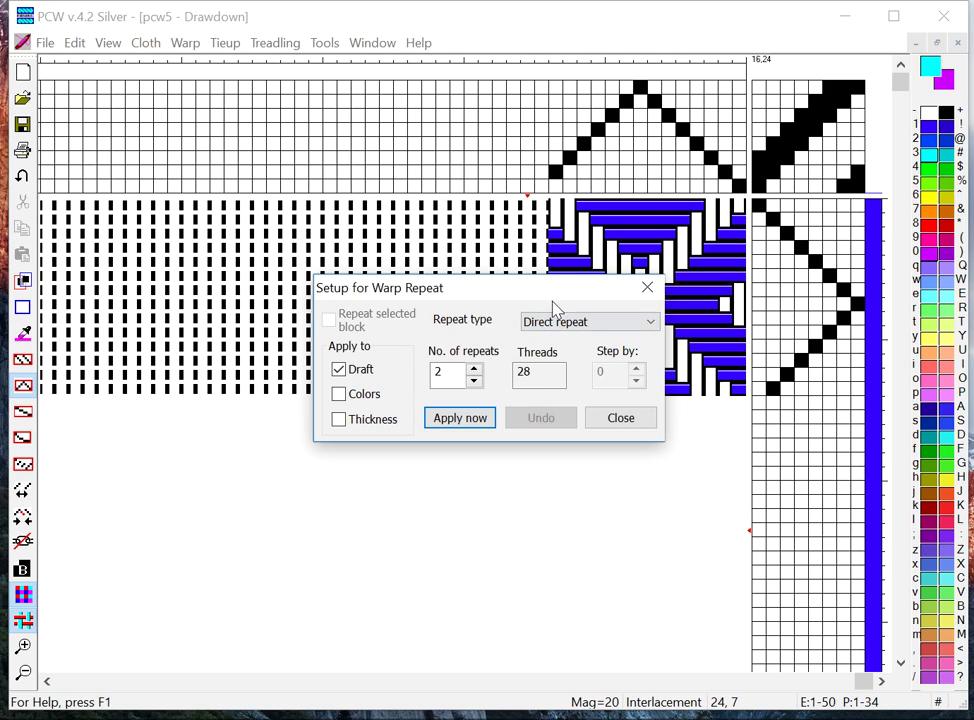
pyautogui.click(474, 369)
pyautogui.click(474, 369)
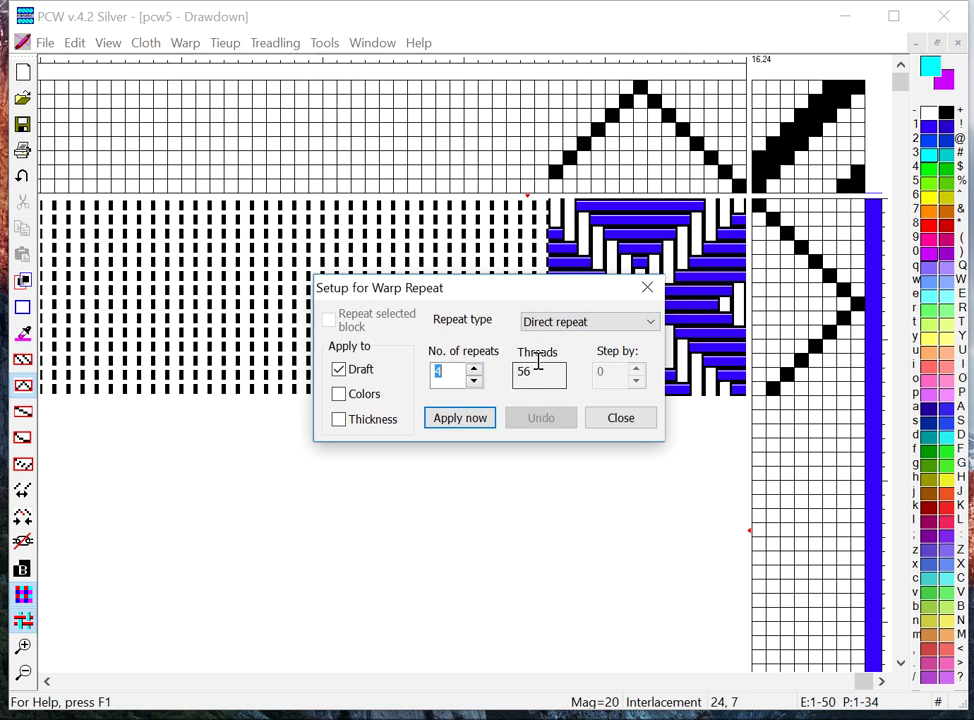
pyautogui.click(341, 400)
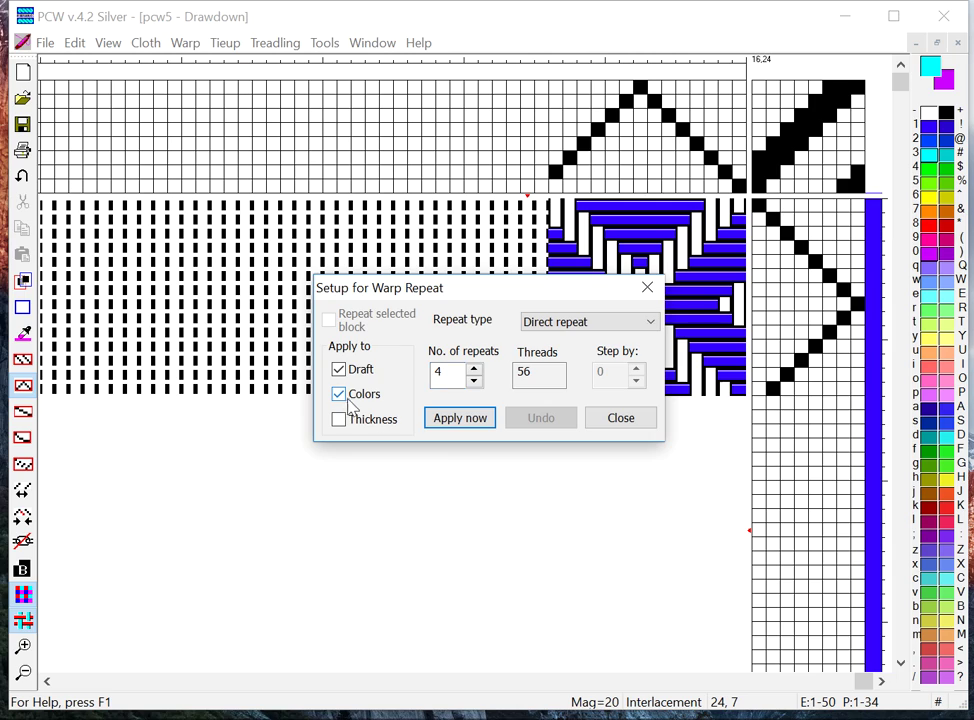
pyautogui.click(474, 425)
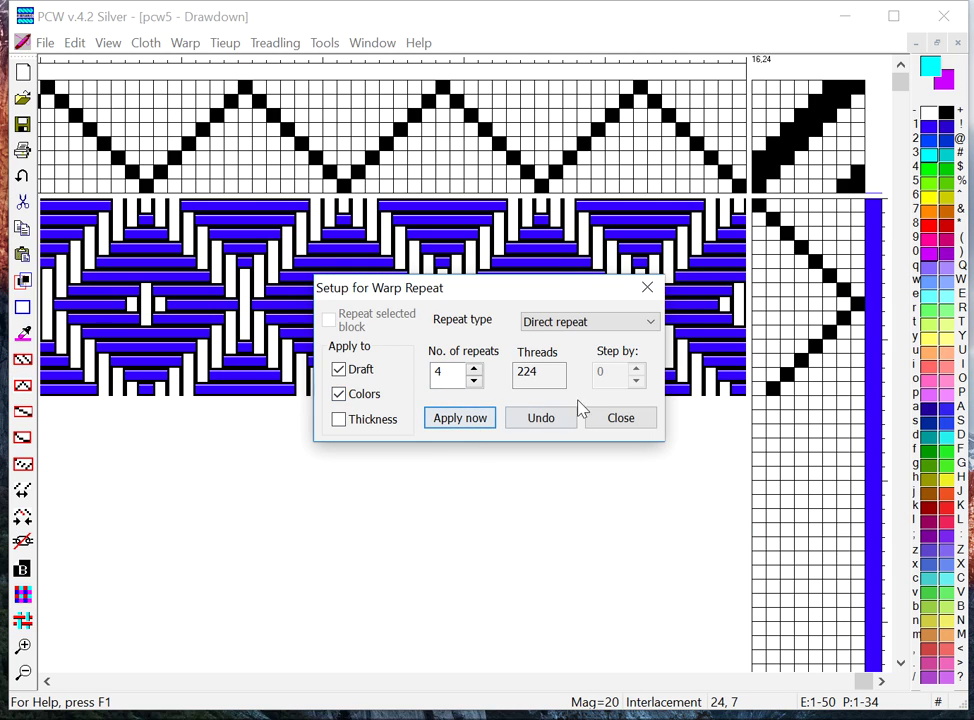
pyautogui.click(622, 421)
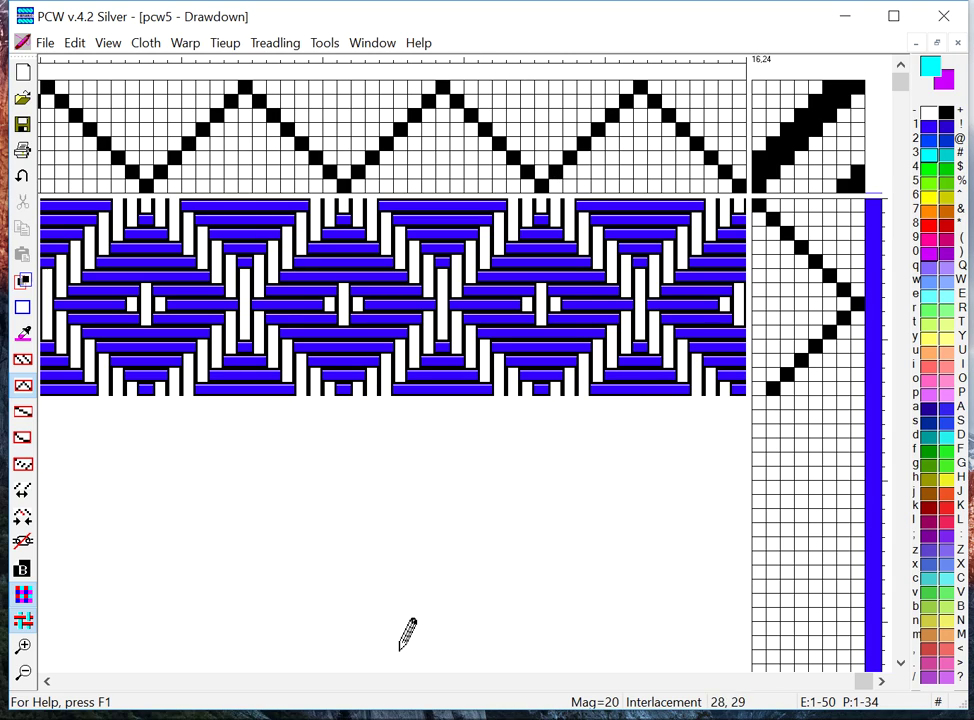
# Lower the magnification from 20 to 14 so all 56 ends and four diamonds fit.
pyautogui.click(47, 682)
pyautogui.click(47, 682)
pyautogui.click(47, 682)
pyautogui.click(47, 682)
pyautogui.click(47, 682)
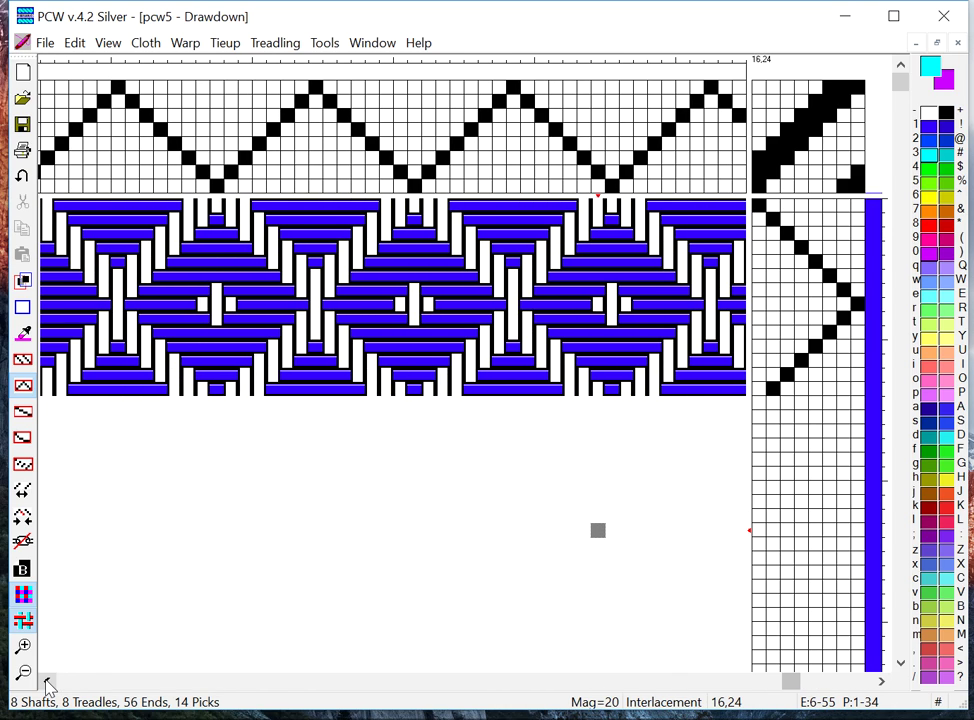
pyautogui.click(47, 682)
pyautogui.click(47, 682)
pyautogui.click(47, 682)
pyautogui.click(47, 682)
pyautogui.click(47, 682)
pyautogui.click(47, 682)
pyautogui.click(47, 682)
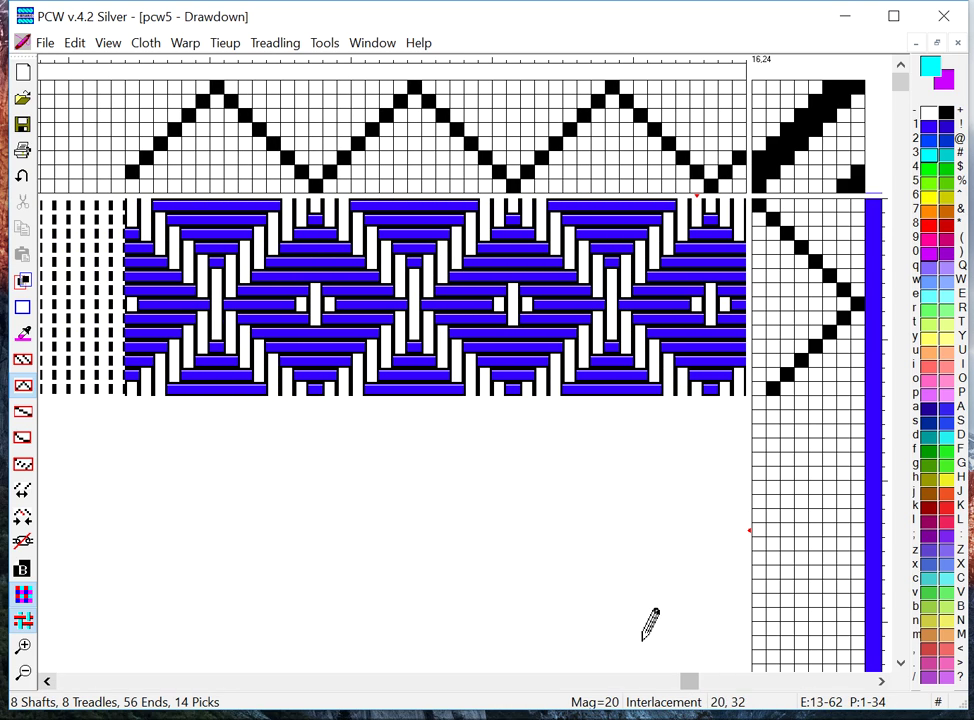
pyautogui.click(881, 682)
pyautogui.click(881, 682)
pyautogui.click(881, 682)
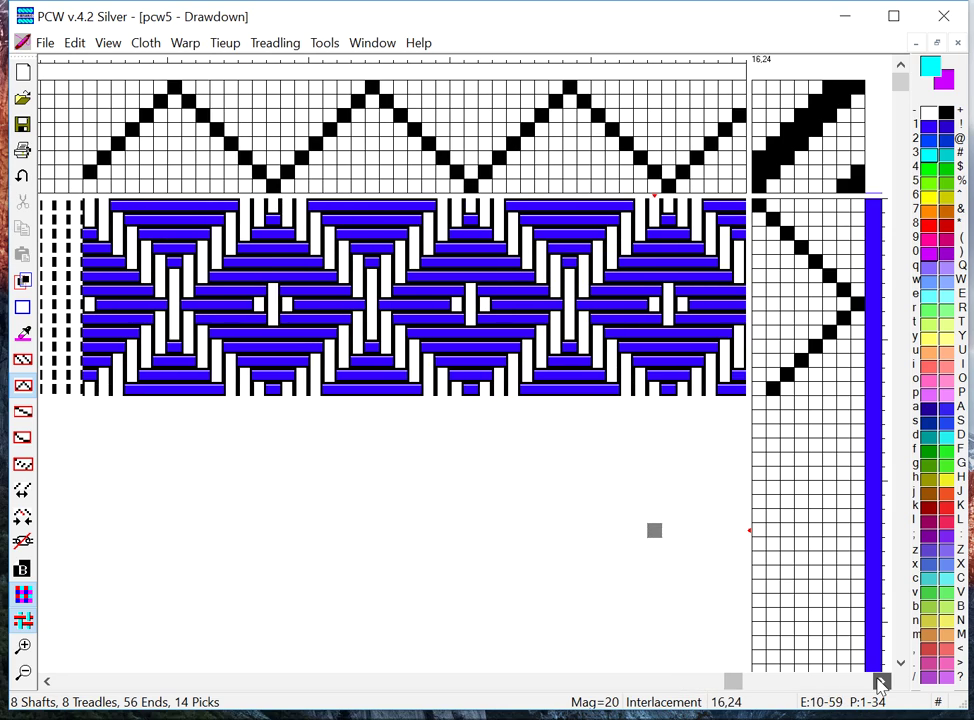
pyautogui.click(881, 682)
pyautogui.click(881, 682)
pyautogui.click(881, 682)
pyautogui.click(881, 682)
pyautogui.click(590, 702)
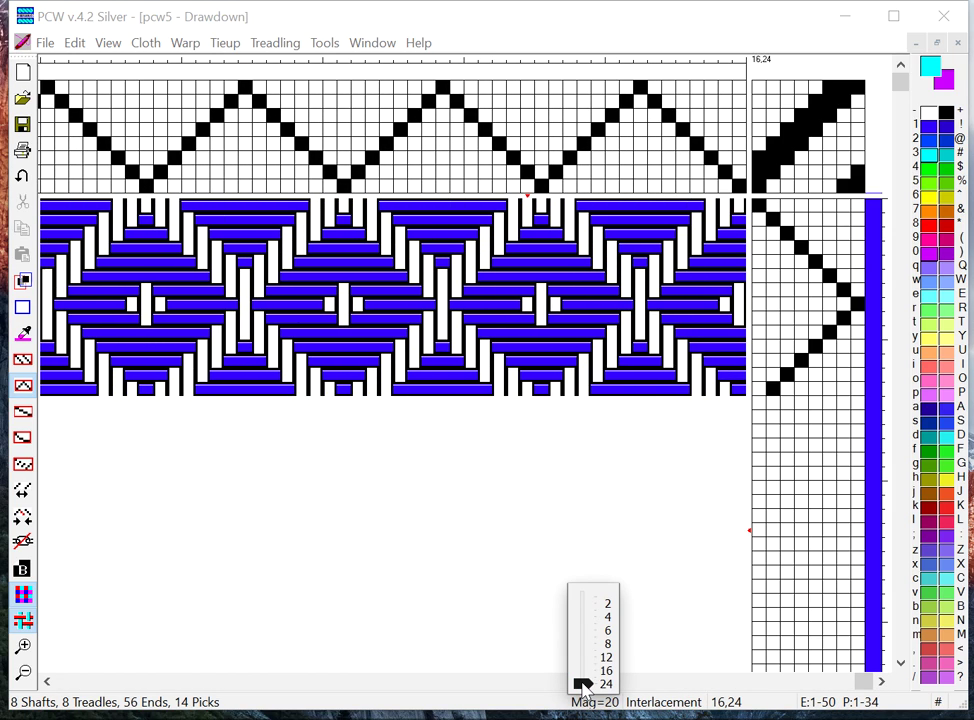
pyautogui.moveTo(582, 684); pyautogui.dragTo(586, 672)
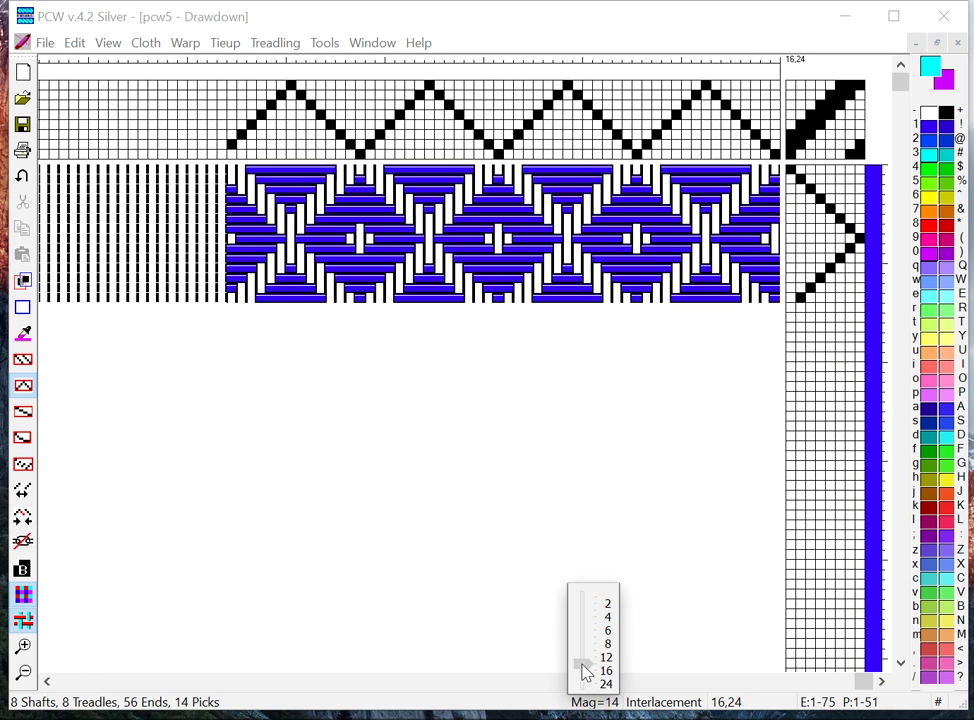
# Repeat the treadling 4 times, including weft colours, so the drawdown reaches 56 picks.
pyautogui.click(275, 43)
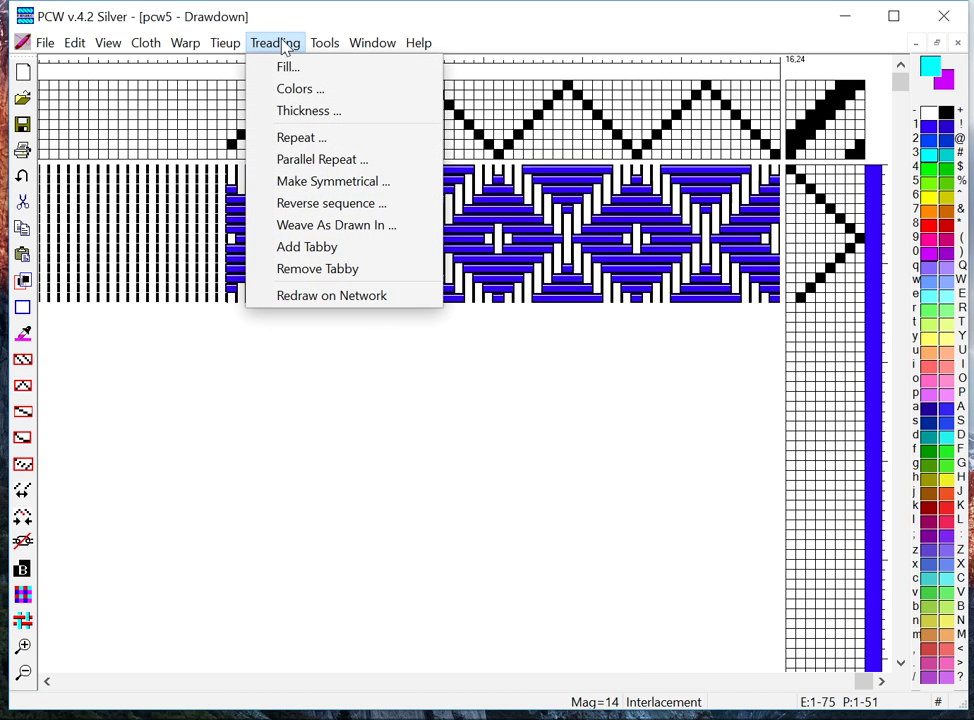
pyautogui.click(297, 140)
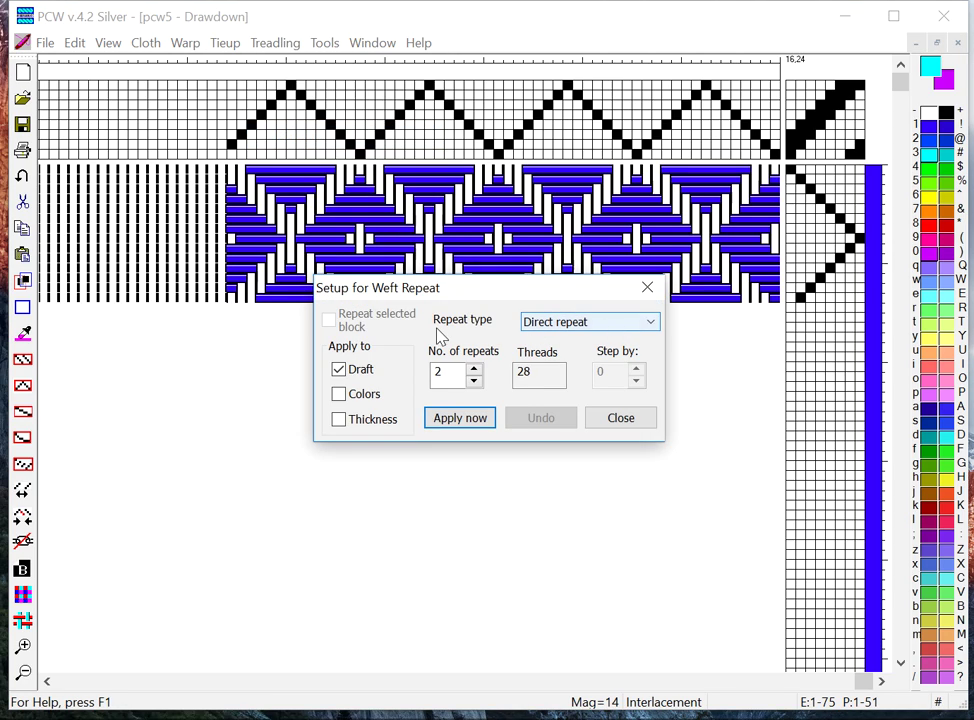
pyautogui.click(475, 367)
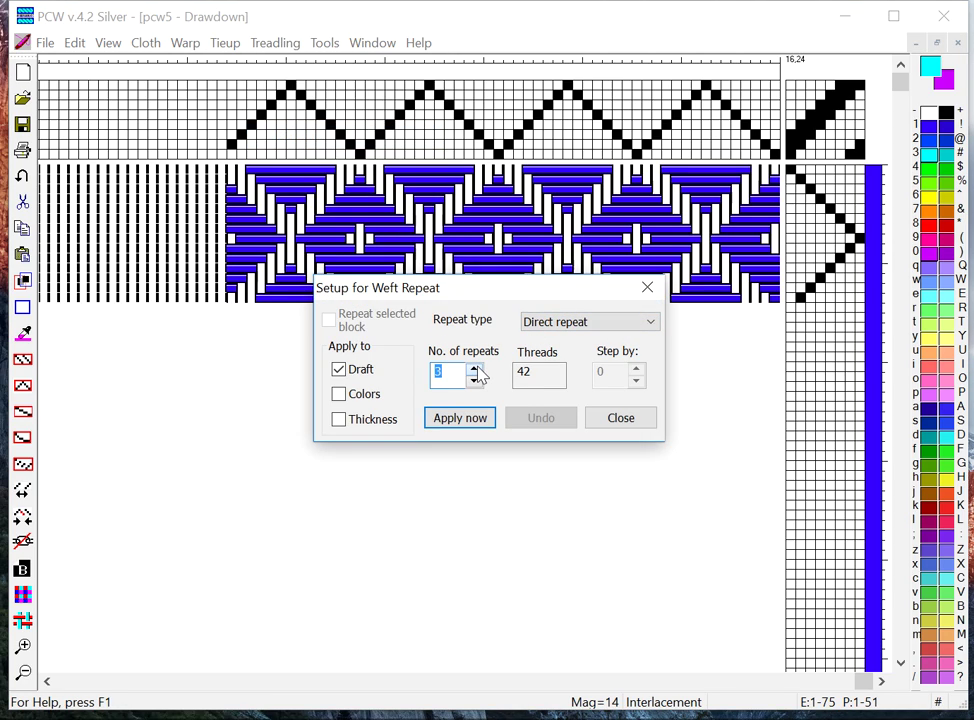
pyautogui.click(475, 367)
pyautogui.click(342, 396)
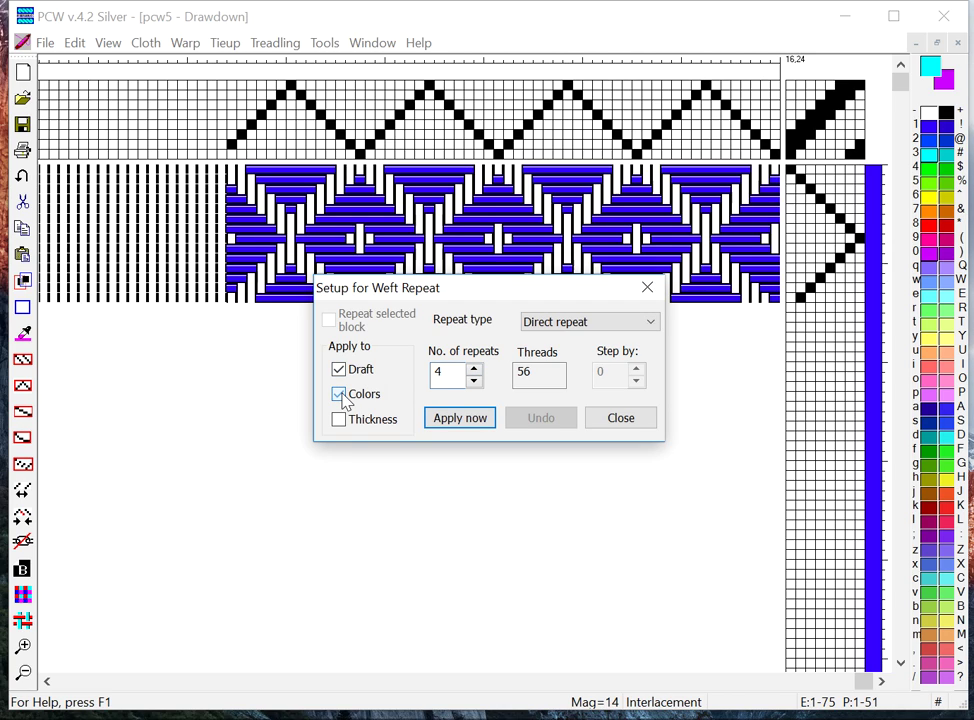
pyautogui.click(460, 420)
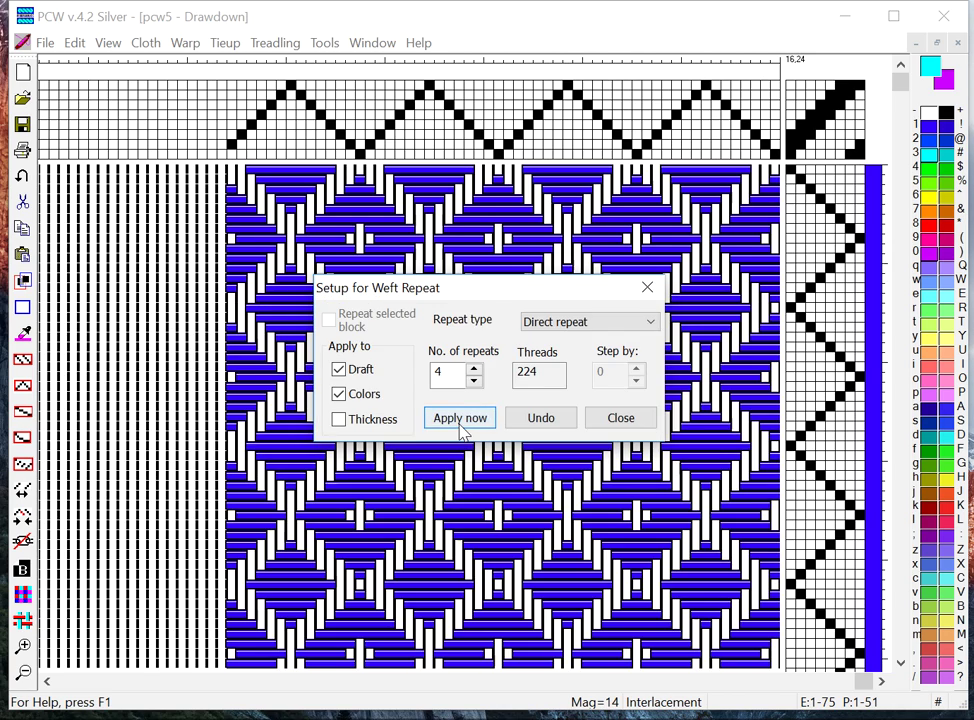
pyautogui.click(620, 417)
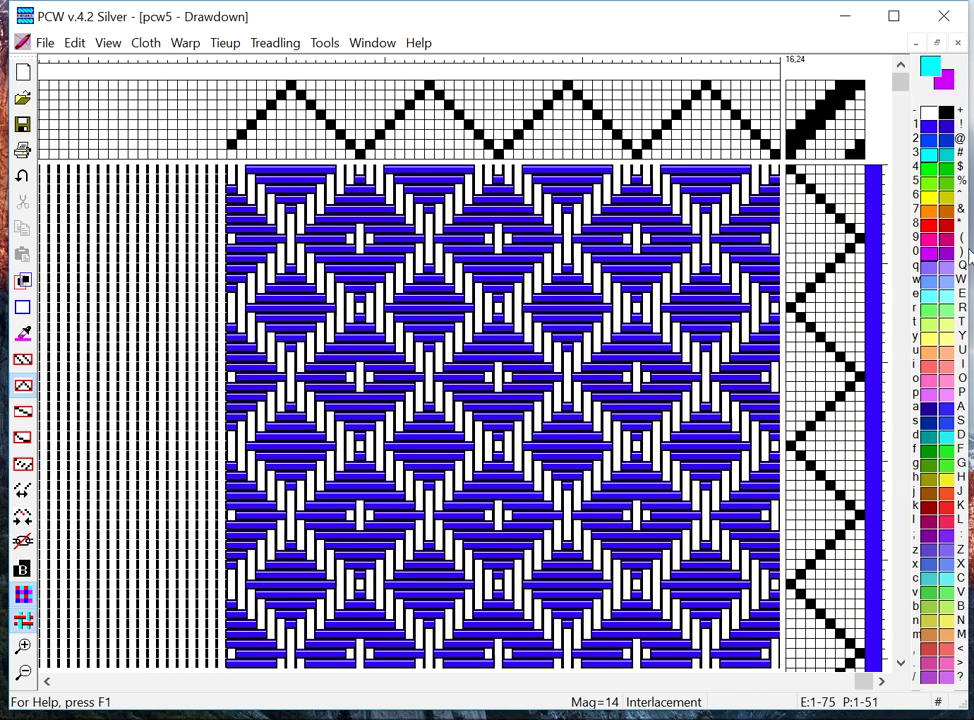
# Paint two green bands in the weft-colour column, one at the top and one lower down.
pyautogui.click(946, 169)
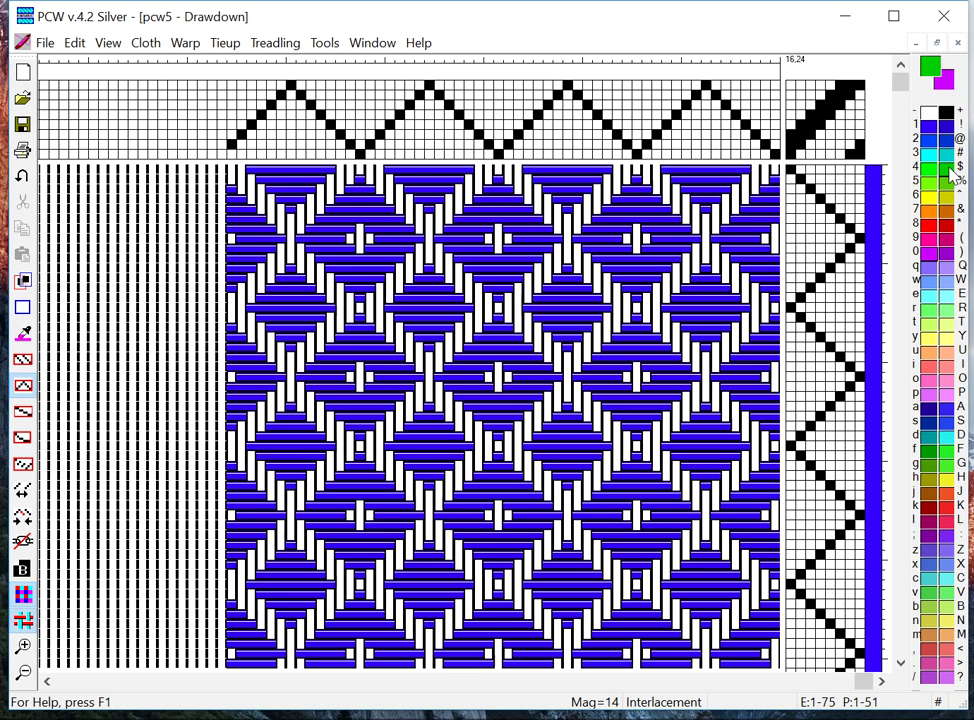
pyautogui.click(871, 169)
pyautogui.moveTo(873, 165); pyautogui.dragTo(872, 198)
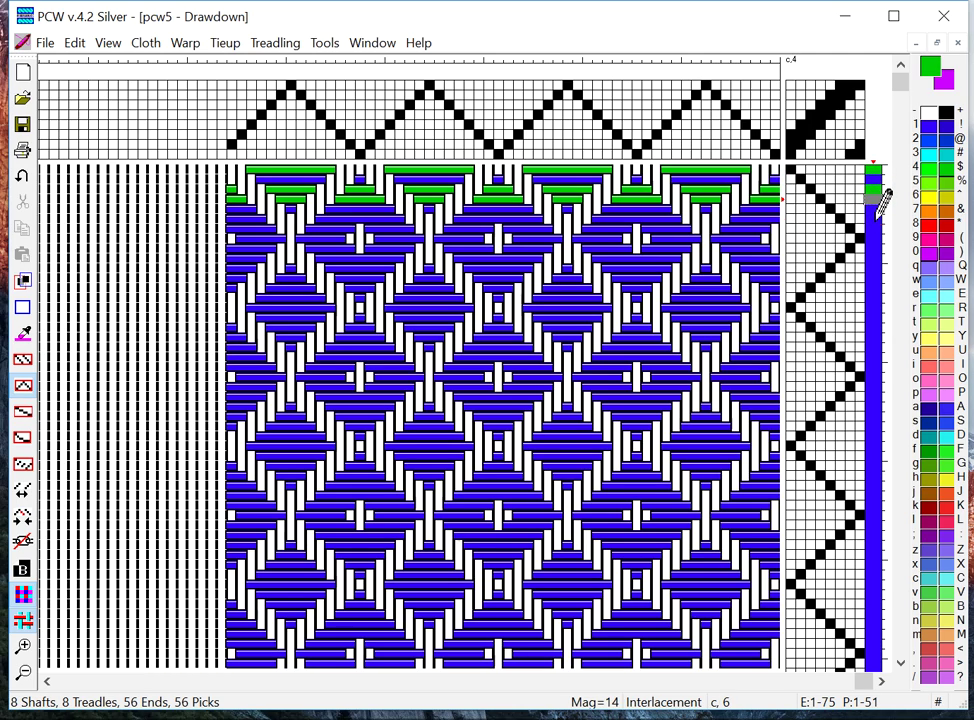
pyautogui.click(872, 218)
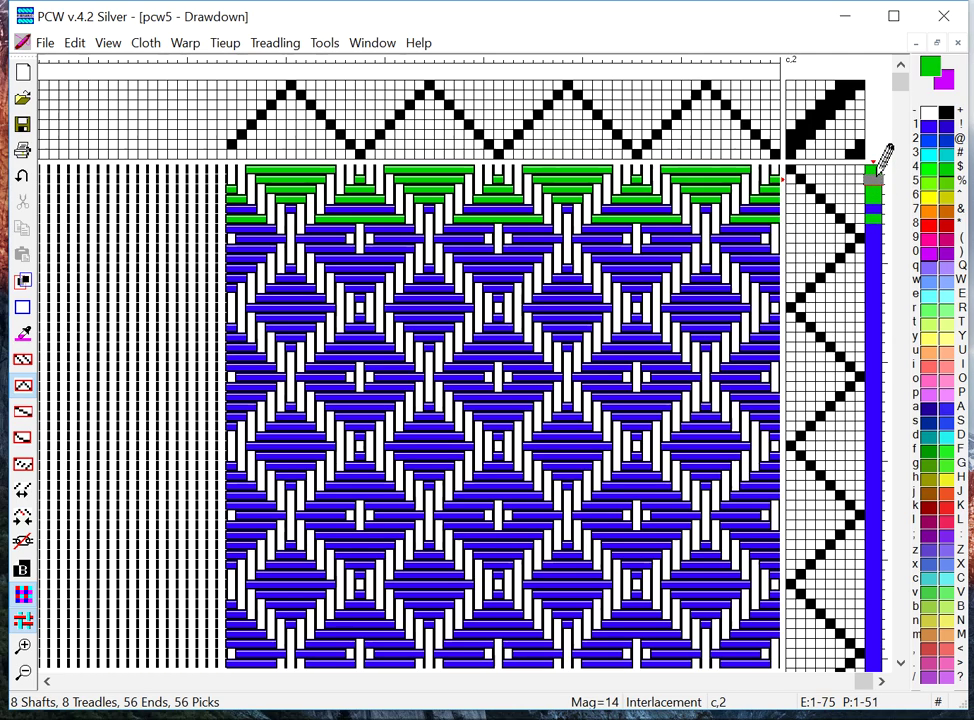
pyautogui.moveTo(878, 165); pyautogui.dragTo(883, 293)
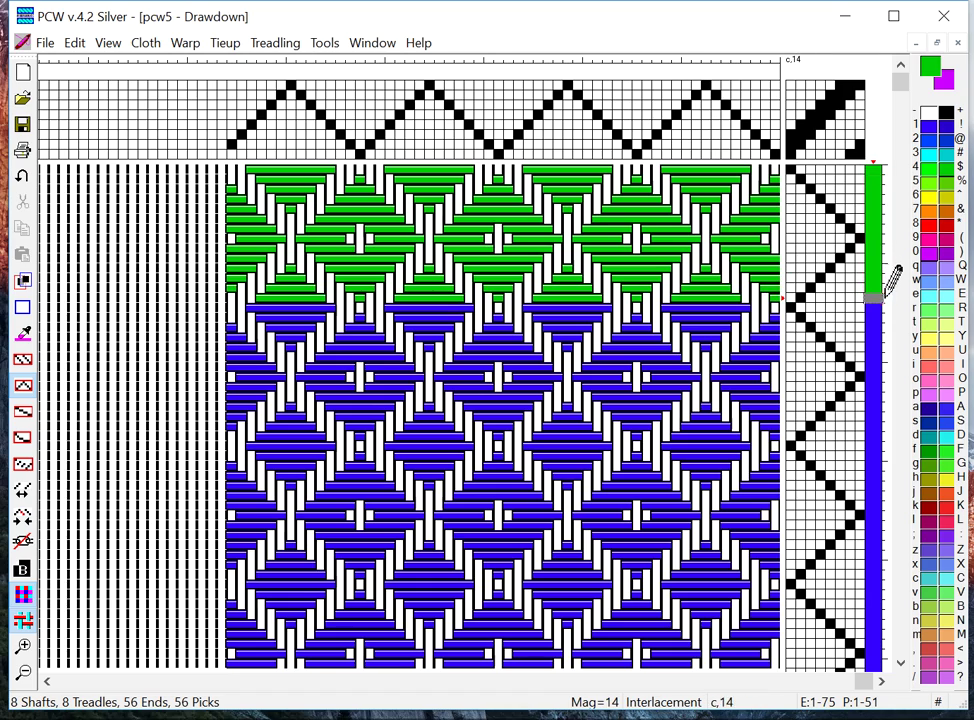
pyautogui.moveTo(882, 382); pyautogui.dragTo(892, 505)
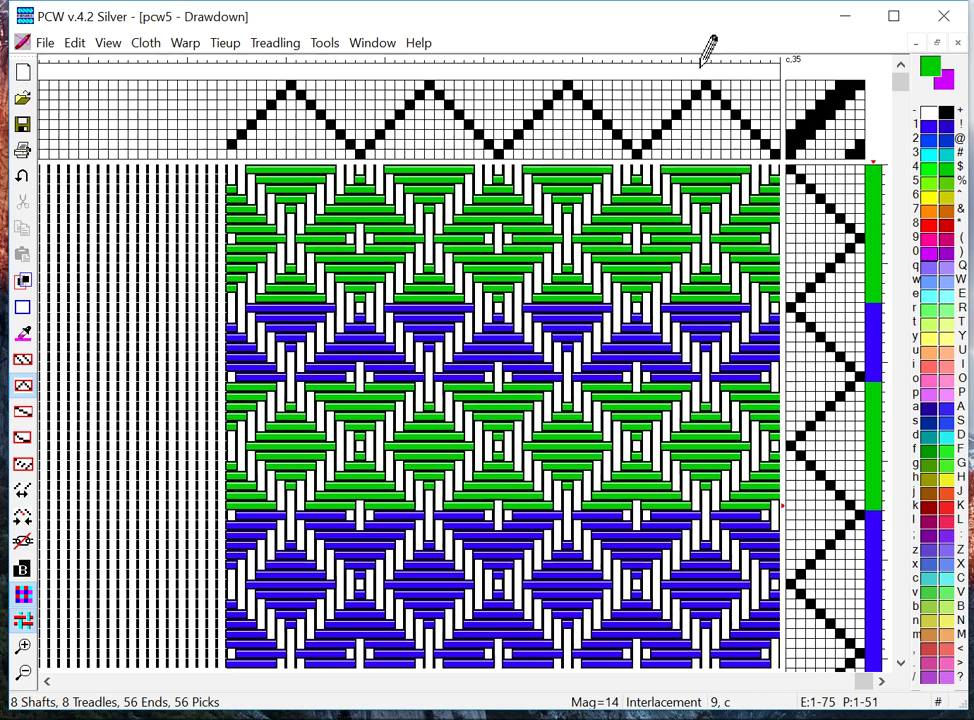
# Colour two groups of warp ends and one single end green in the warp-colour row.
pyautogui.moveTo(698, 70); pyautogui.dragTo(637, 66)
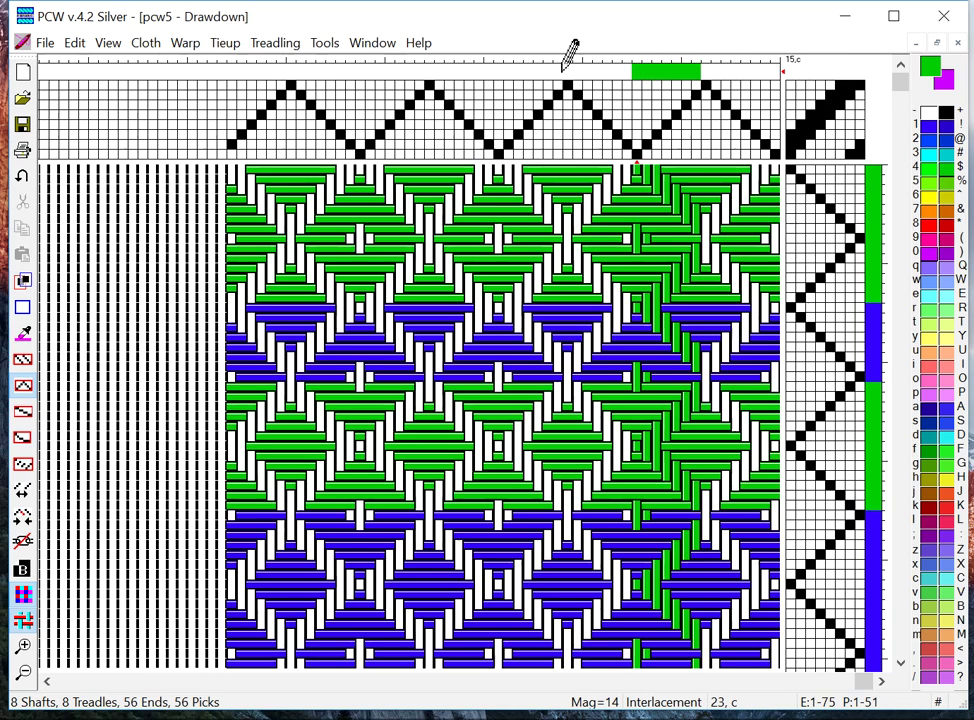
pyautogui.moveTo(562, 66); pyautogui.dragTo(498, 66)
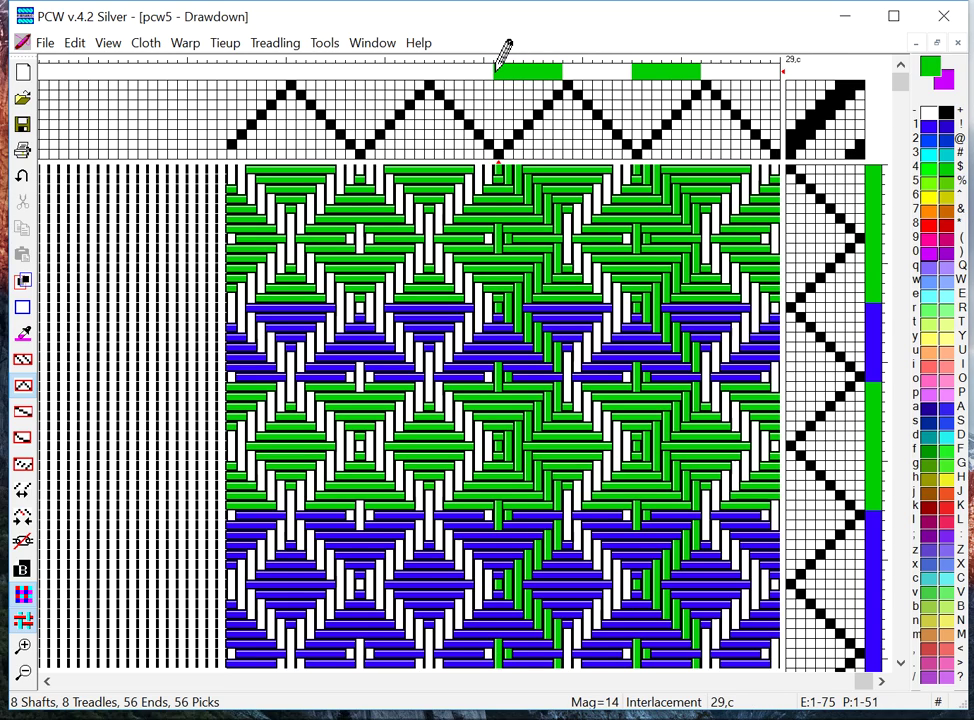
pyautogui.click(428, 70)
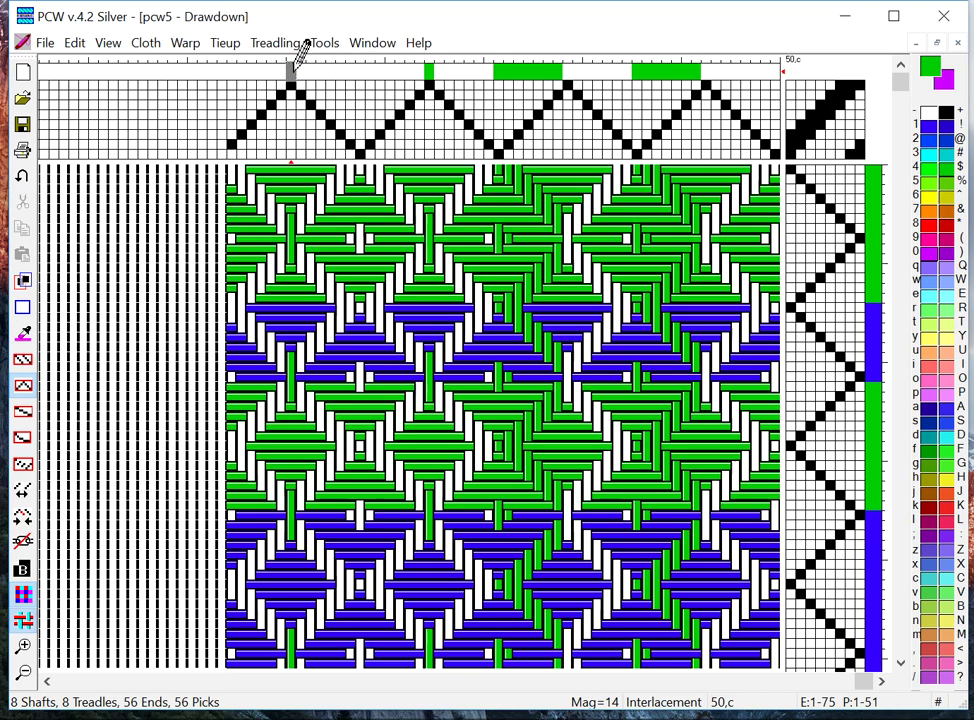
# Delete four warp ends from the threading at the next peak end.
pyautogui.click(291, 70)
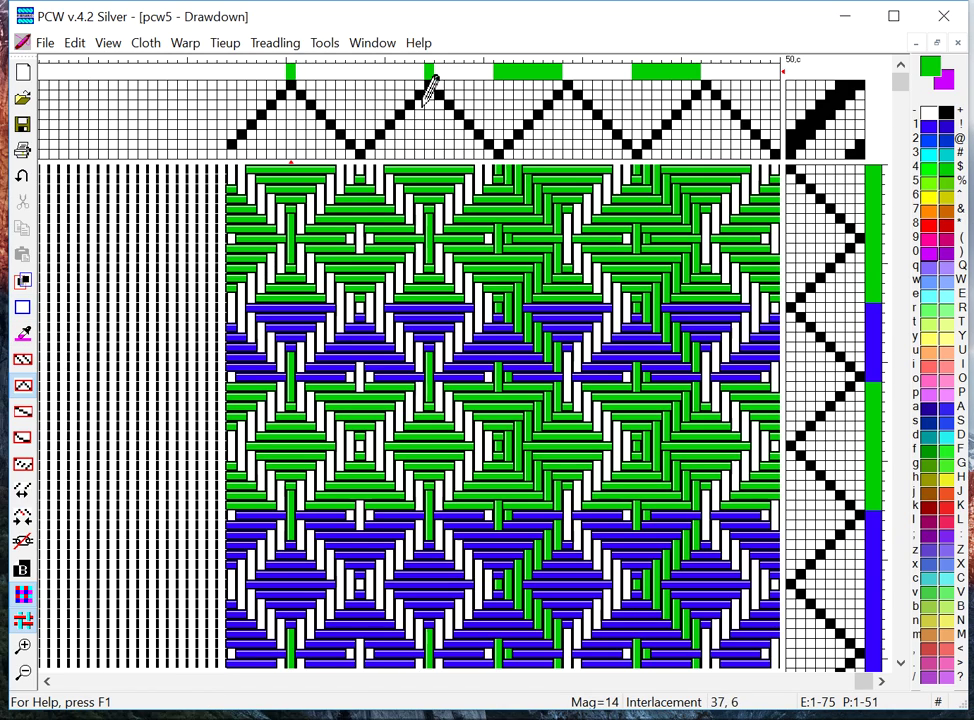
pyautogui.click(430, 74)
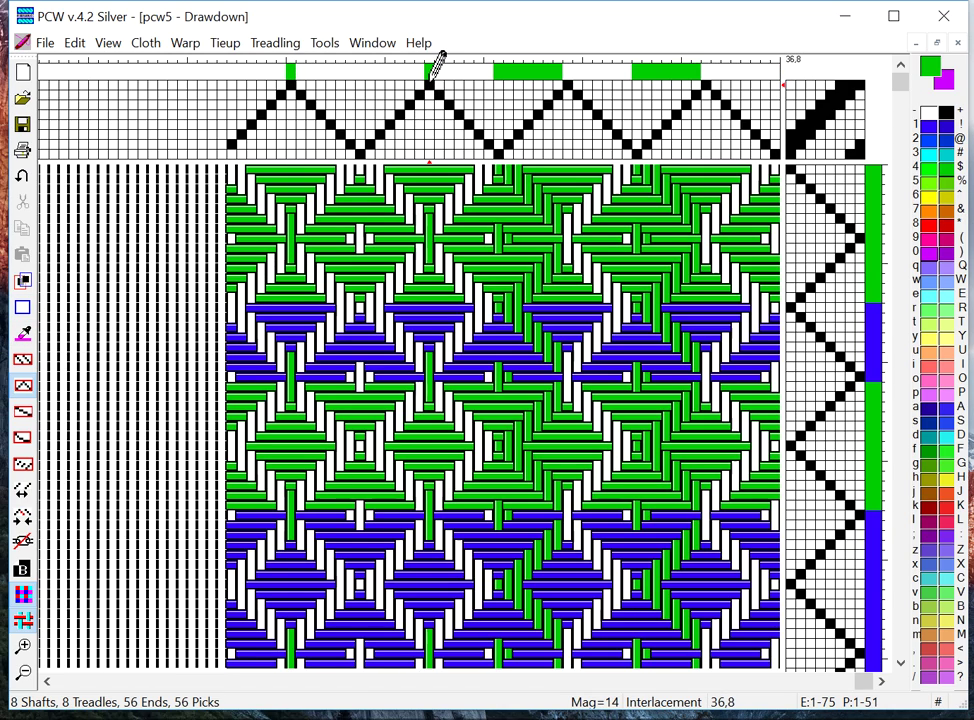
pyautogui.press('BackSpace')
pyautogui.press('BackSpace')
pyautogui.press('BackSpace')
pyautogui.press('BackSpace')
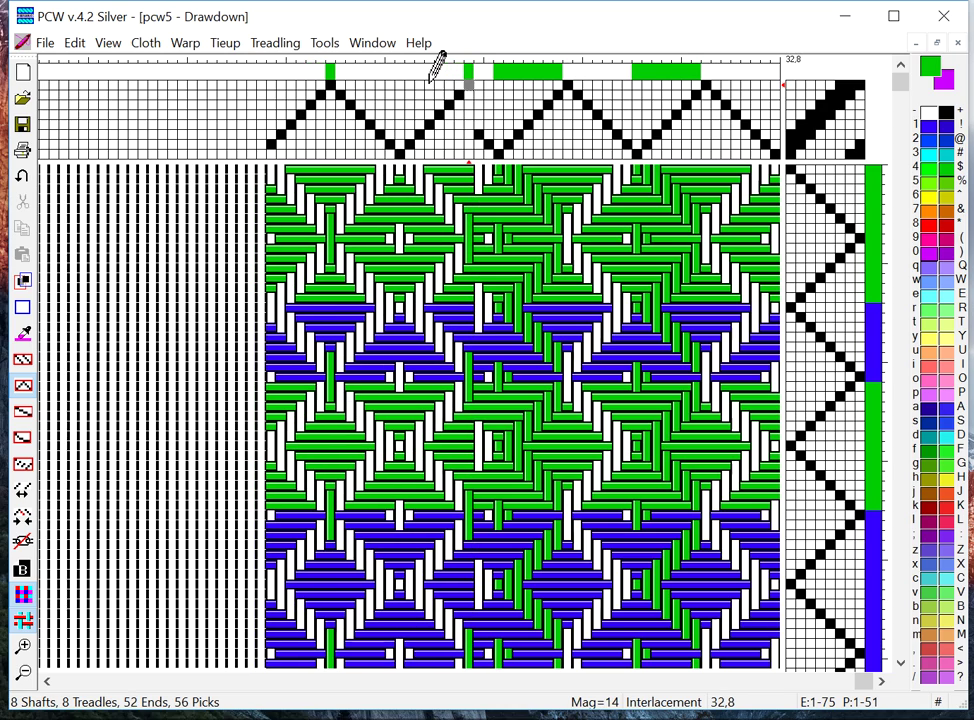
pyautogui.press('BackSpace')
pyautogui.press('BackSpace')
pyautogui.press('BackSpace')
pyautogui.press('BackSpace')
pyautogui.press('BackSpace')
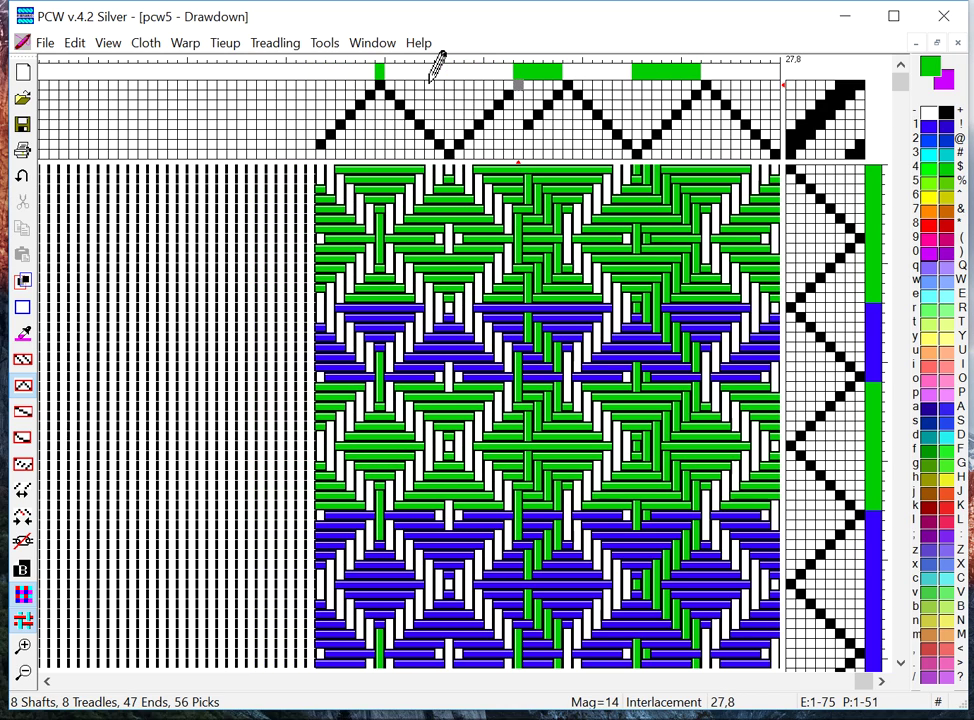
pyautogui.press('BackSpace')
pyautogui.press('BackSpace')
pyautogui.press('BackSpace')
pyautogui.press('BackSpace')
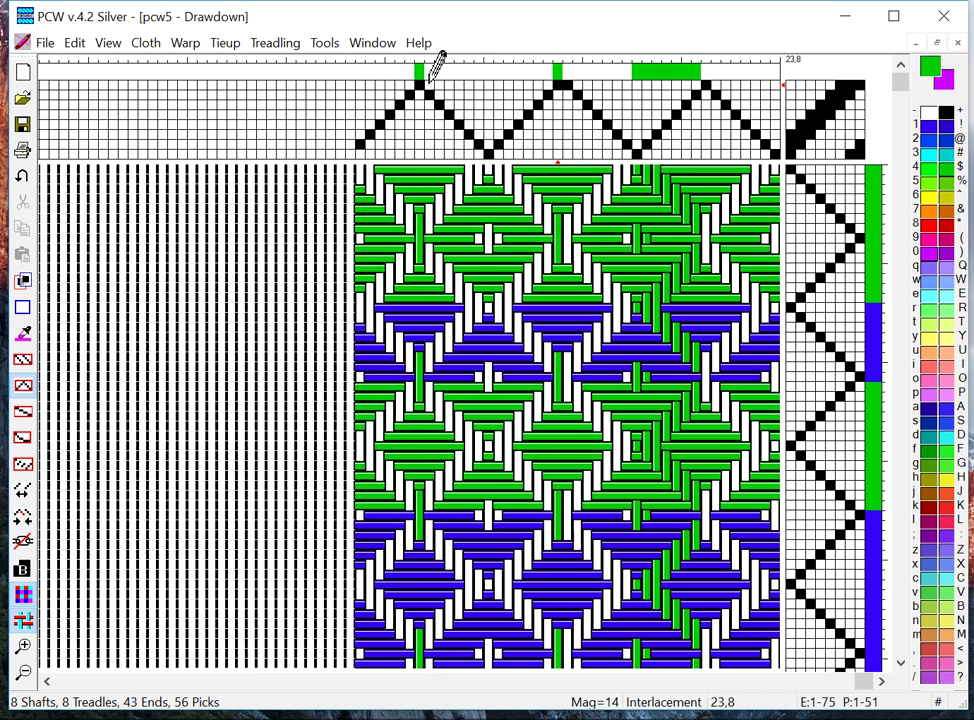
pyautogui.press('BackSpace')
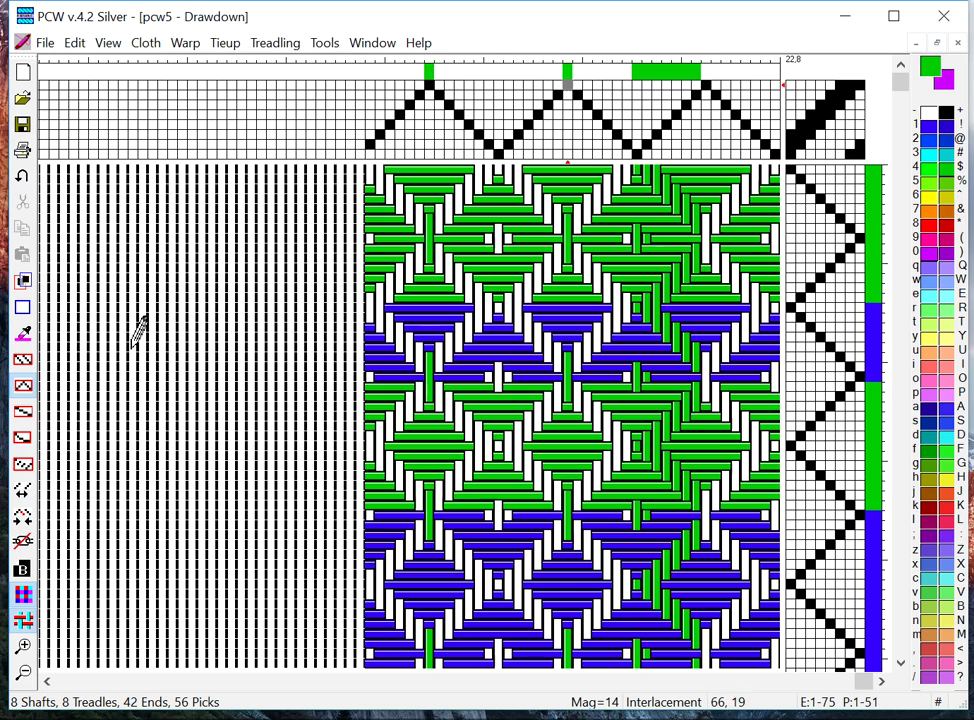
# Select a block of threading ends and cut it out, leaving 28 warp ends.
pyautogui.click(23, 308)
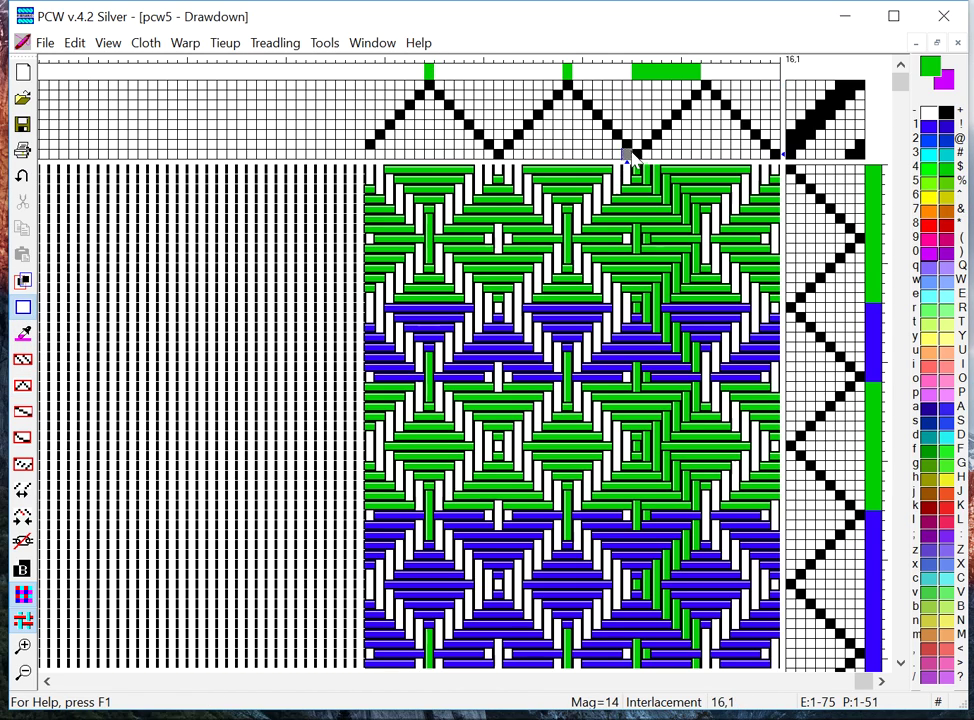
pyautogui.moveTo(630, 156); pyautogui.dragTo(508, 87)
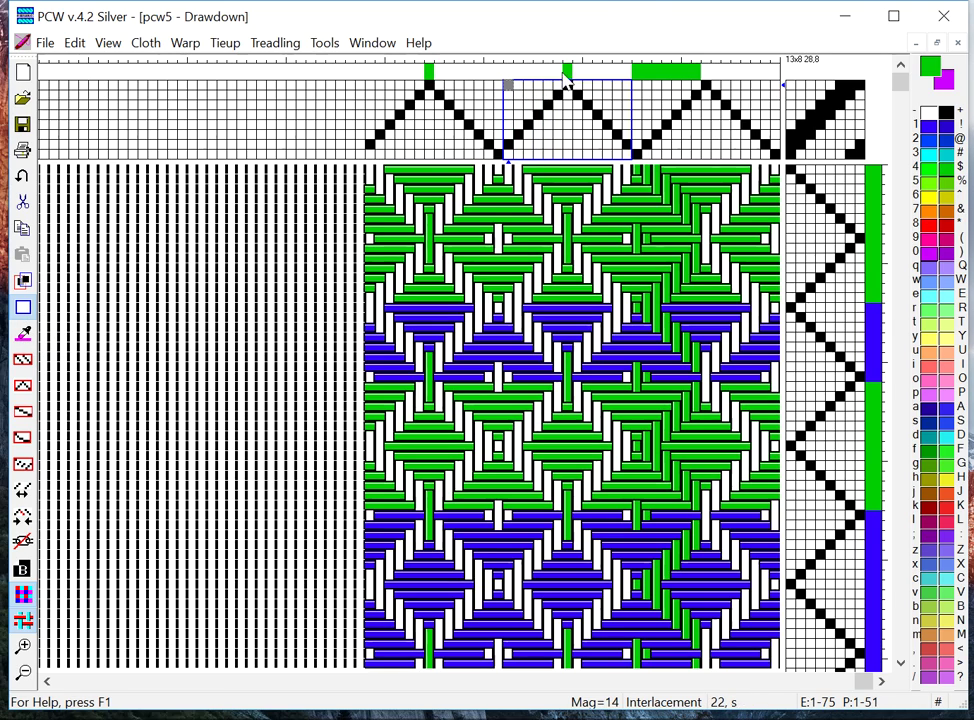
pyautogui.hotkey('ctrl', 'x')
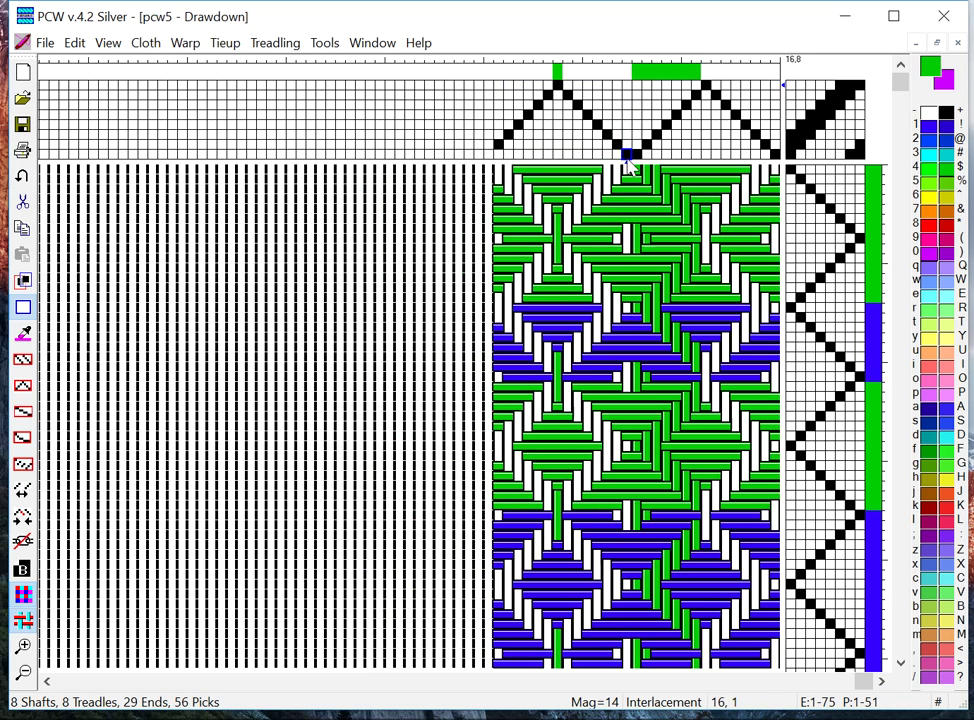
pyautogui.hotkey('ctrl', 'x')
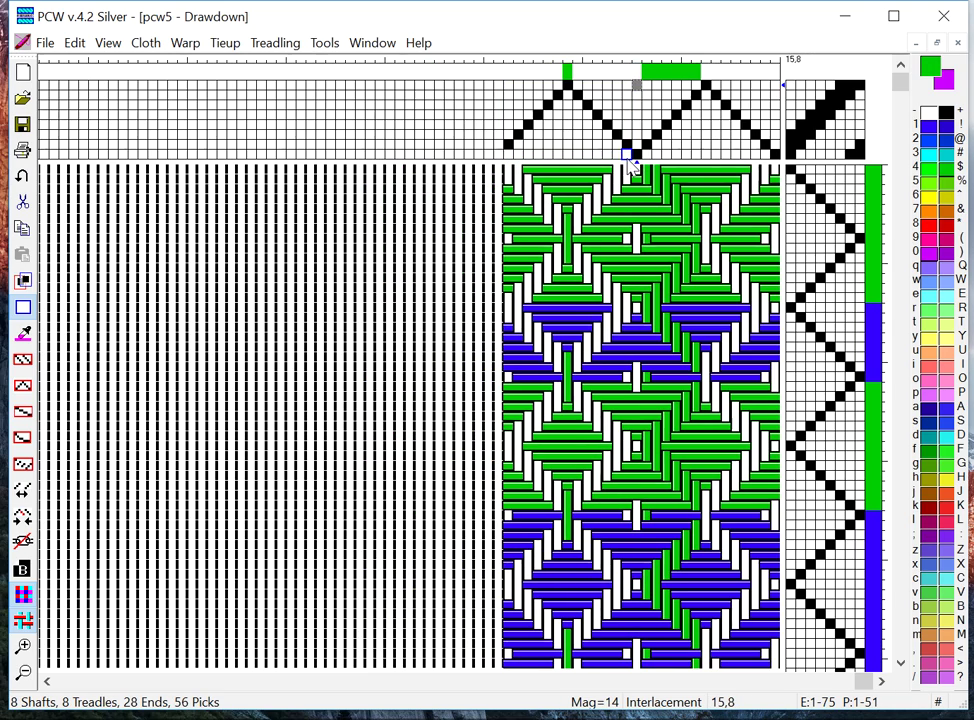
# Insert several new warp ends at the left of the threading.
pyautogui.click(26, 494)
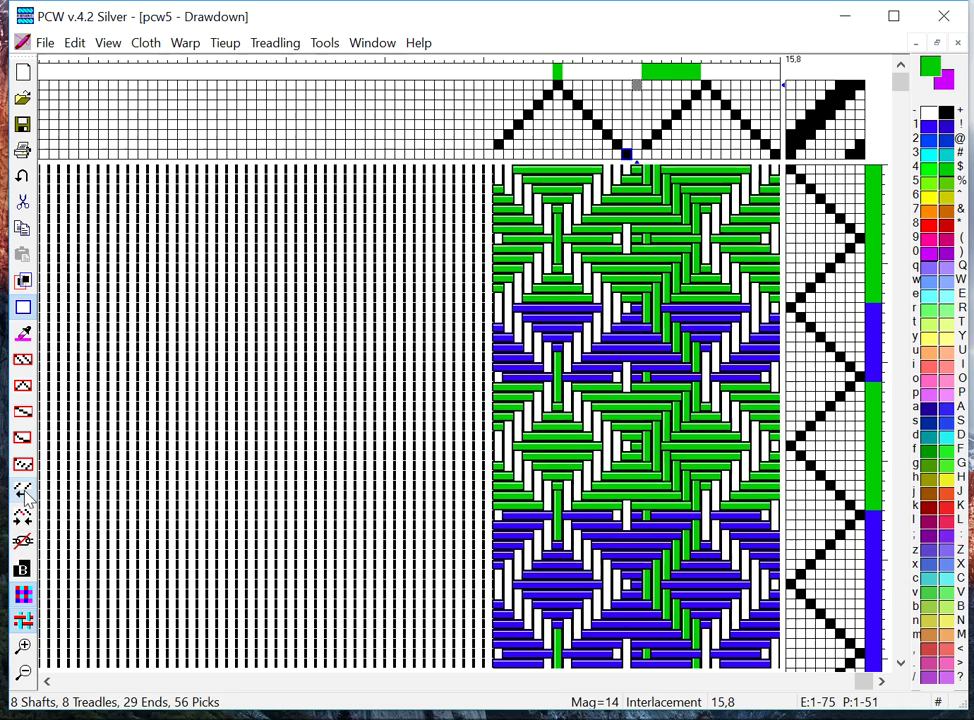
pyautogui.click(26, 494)
pyautogui.click(26, 494)
pyautogui.click(26, 494)
pyautogui.click(26, 494)
pyautogui.click(26, 494)
pyautogui.click(26, 494)
pyautogui.click(26, 494)
pyautogui.click(26, 494)
pyautogui.click(26, 494)
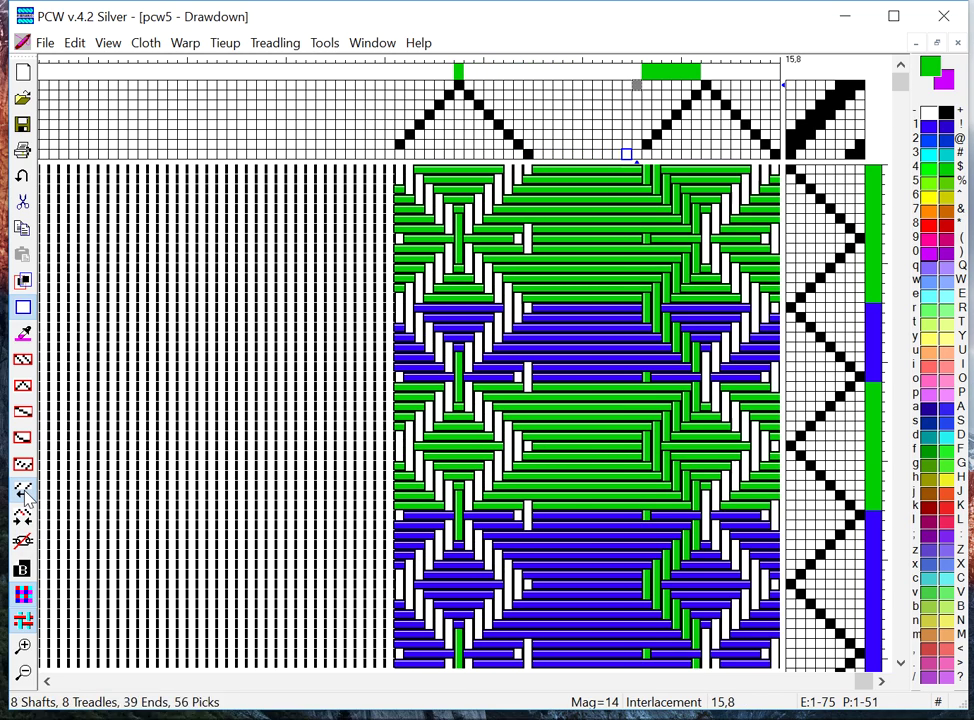
pyautogui.click(26, 494)
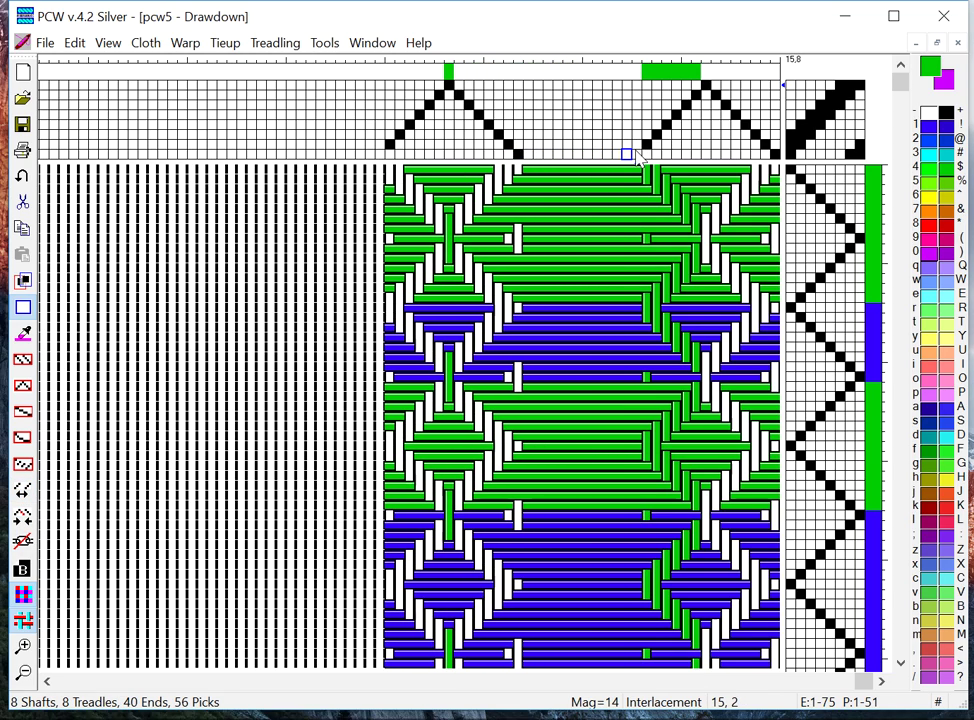
# Thread the new ends as a rising straight draw and remove one unwanted end.
pyautogui.click(19, 364)
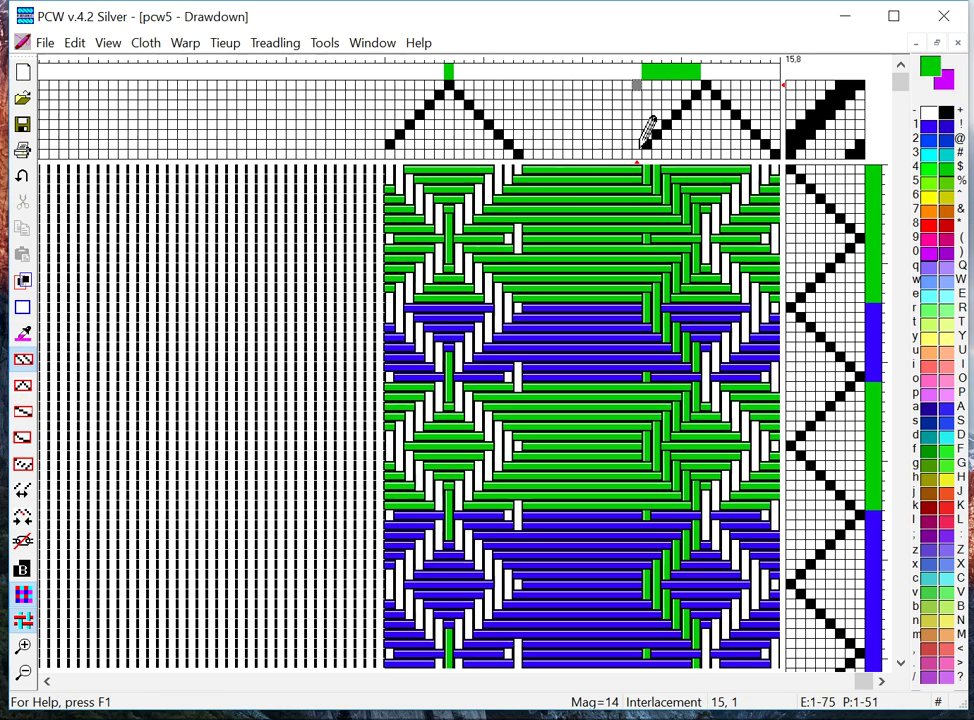
pyautogui.moveTo(638, 152)
pyautogui.mouseDown()
pyautogui.moveTo(590, 110)
pyautogui.moveTo(530, 86)
pyautogui.mouseUp()
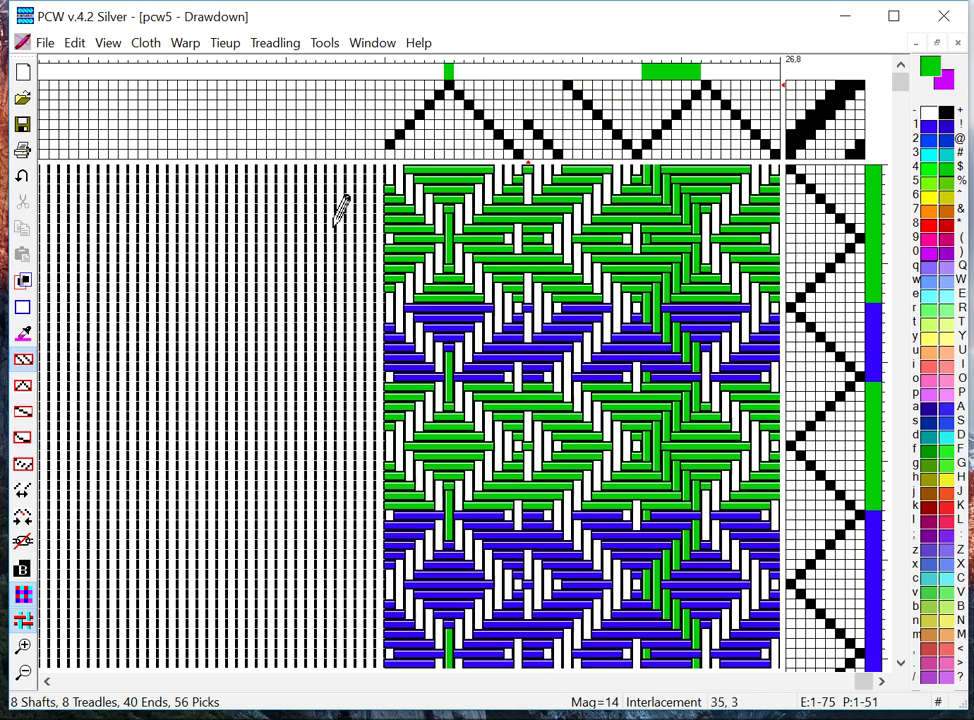
pyautogui.click(22, 518)
pyautogui.click(467, 322)
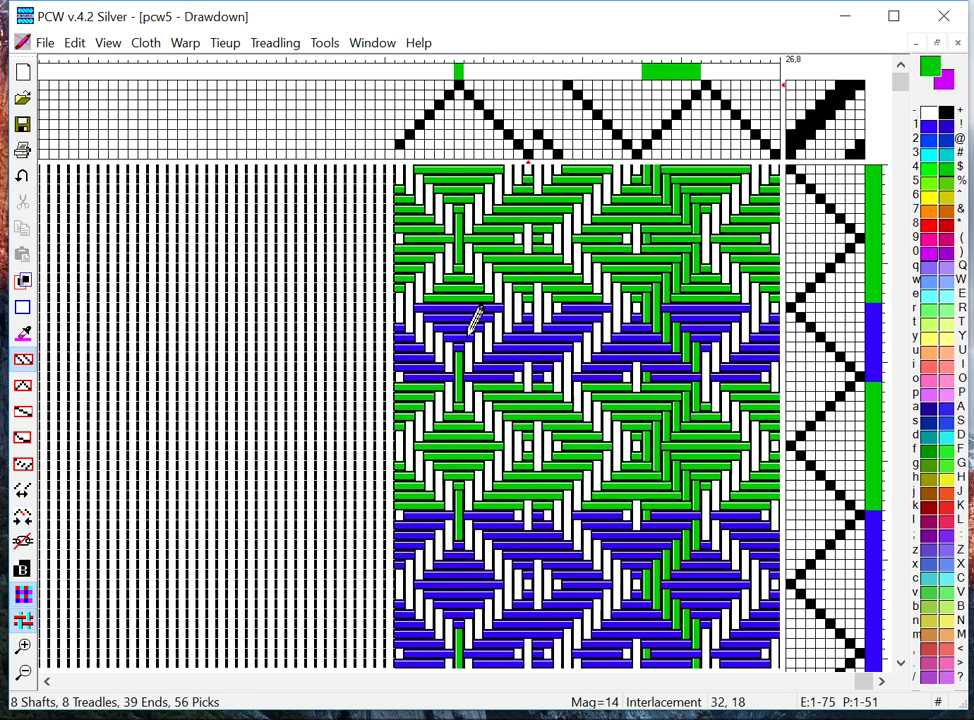
# Remove the surplus straight-draw ends on the left, leaving the warp at 25 ends.
pyautogui.click(24, 519)
pyautogui.click(24, 519)
pyautogui.click(24, 519)
pyautogui.click(24, 519)
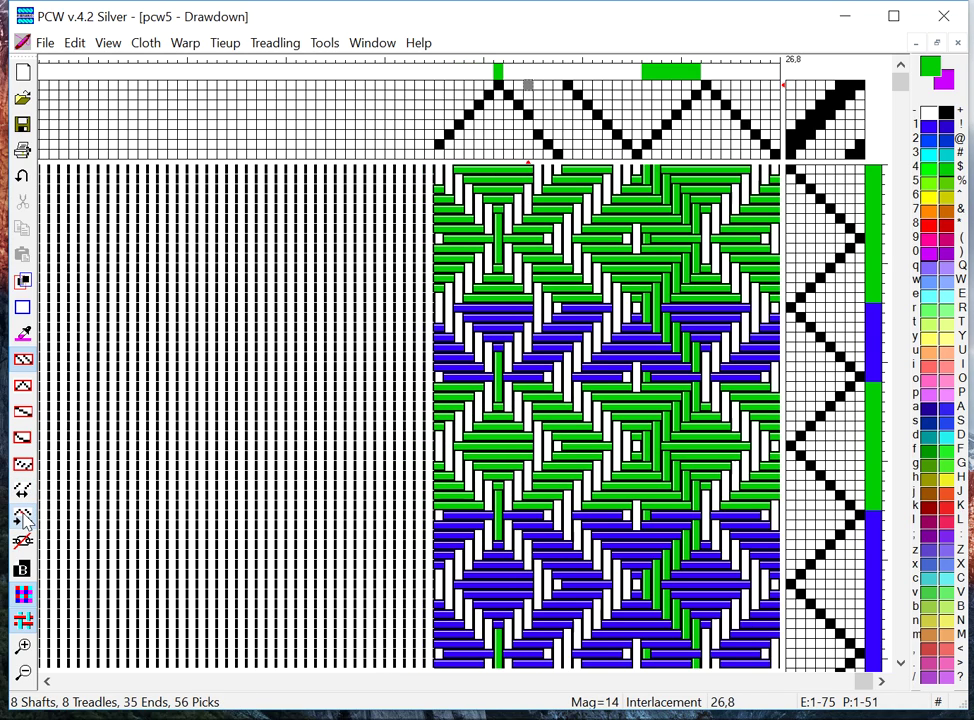
pyautogui.click(24, 519)
pyautogui.click(24, 519)
pyautogui.click(24, 519)
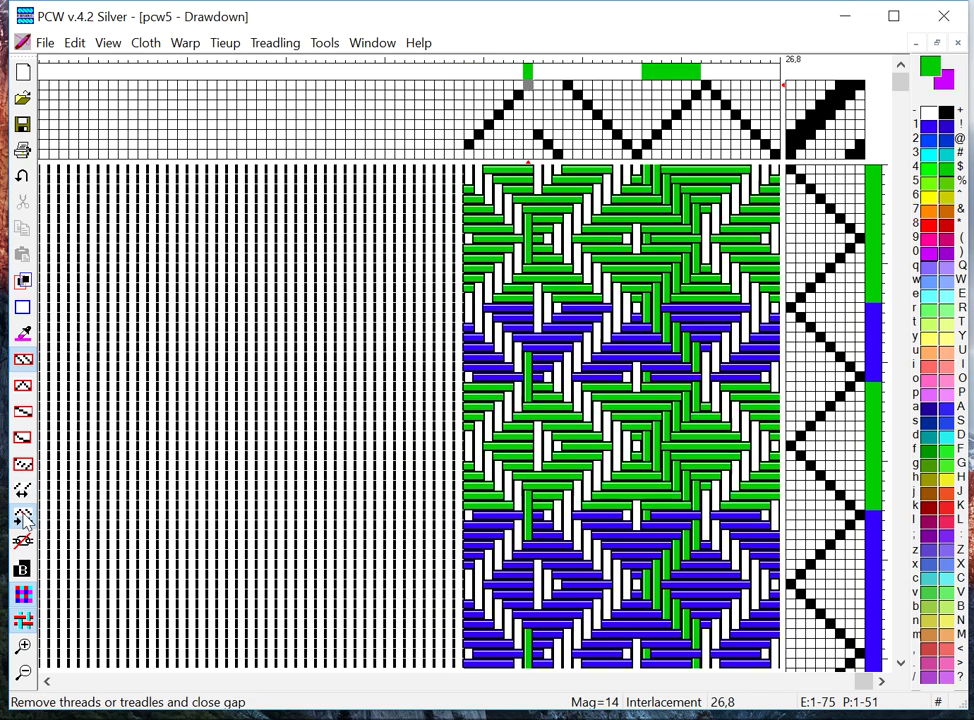
pyautogui.click(24, 519)
pyautogui.click(24, 519)
pyautogui.click(24, 519)
pyautogui.click(24, 519)
pyautogui.click(24, 519)
pyautogui.click(24, 519)
pyautogui.click(24, 519)
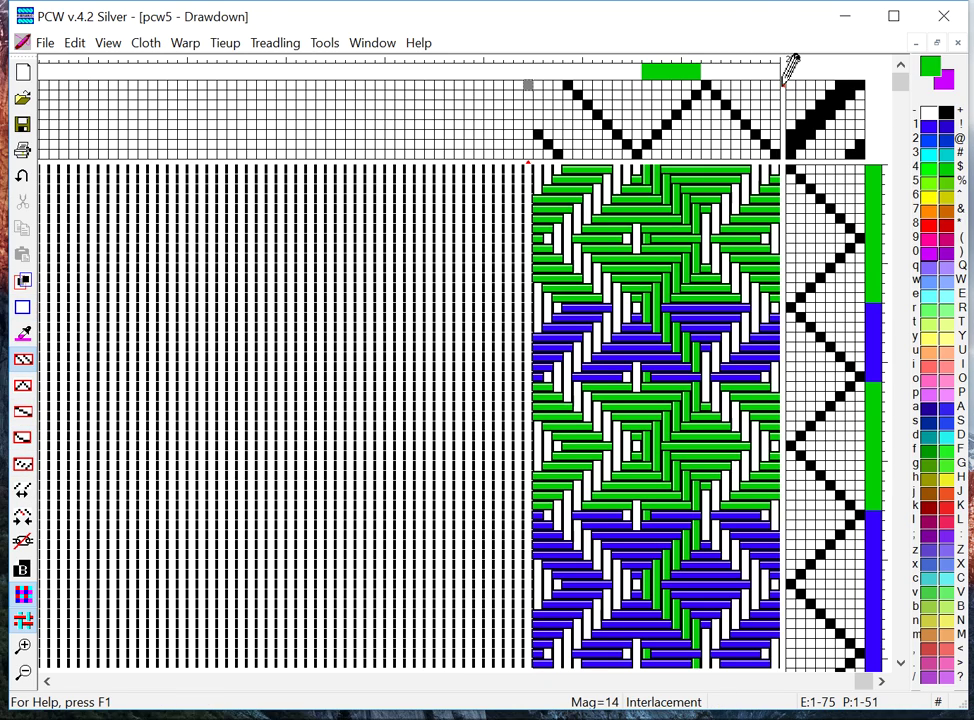
# Try inserting extra picks and warp ends via the rulers, then undo those insertions.
pyautogui.click(886, 172)
pyautogui.click(886, 174)
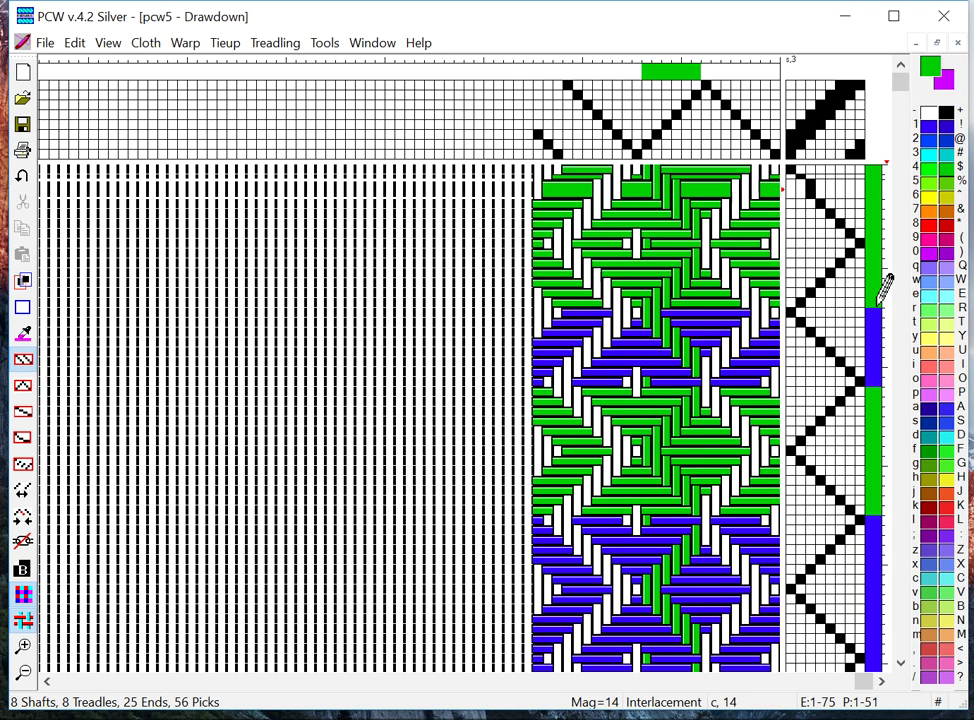
pyautogui.click(887, 222)
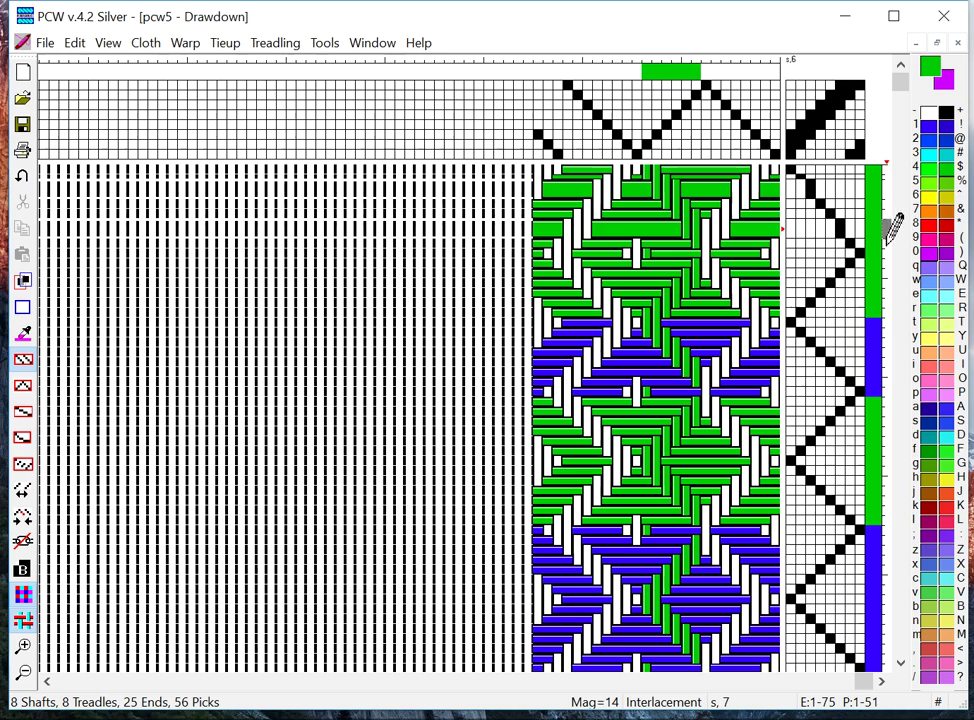
pyautogui.click(891, 228)
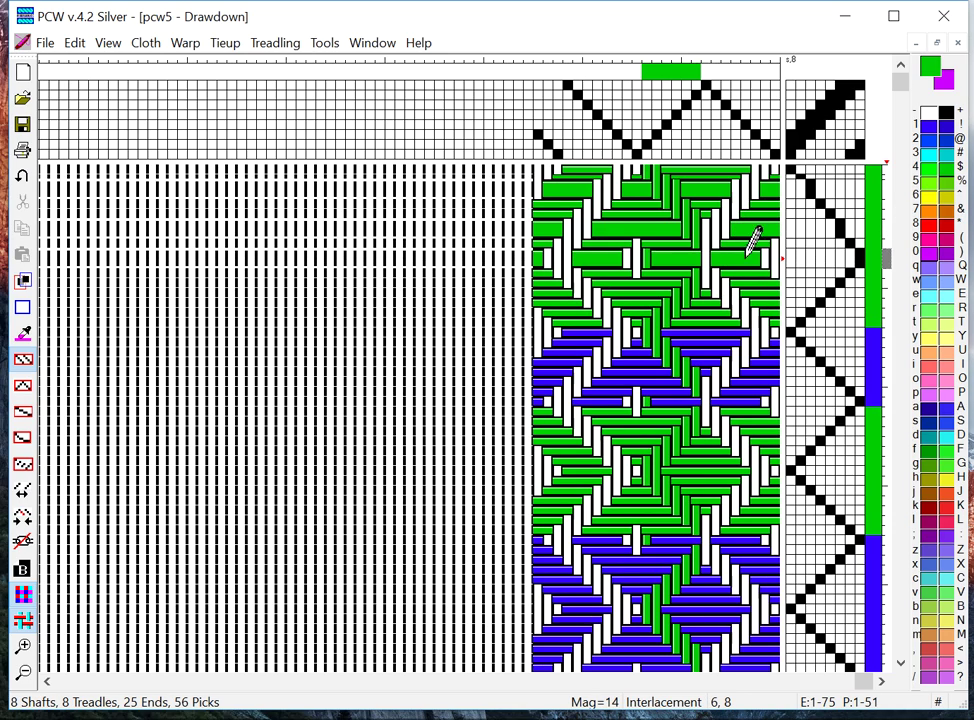
pyautogui.click(724, 58)
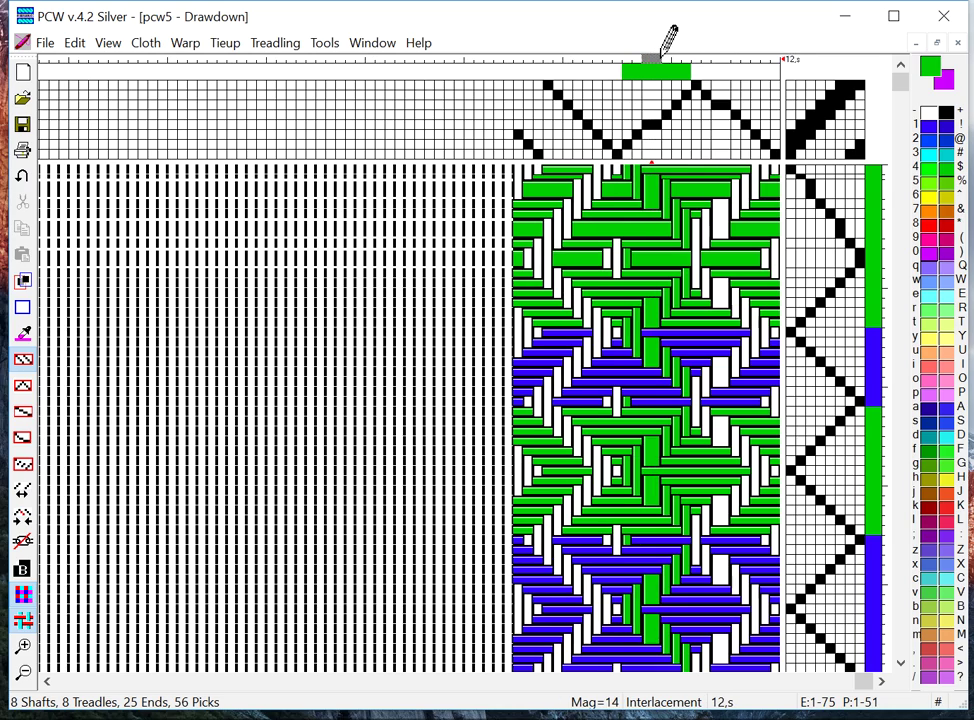
pyautogui.click(596, 58)
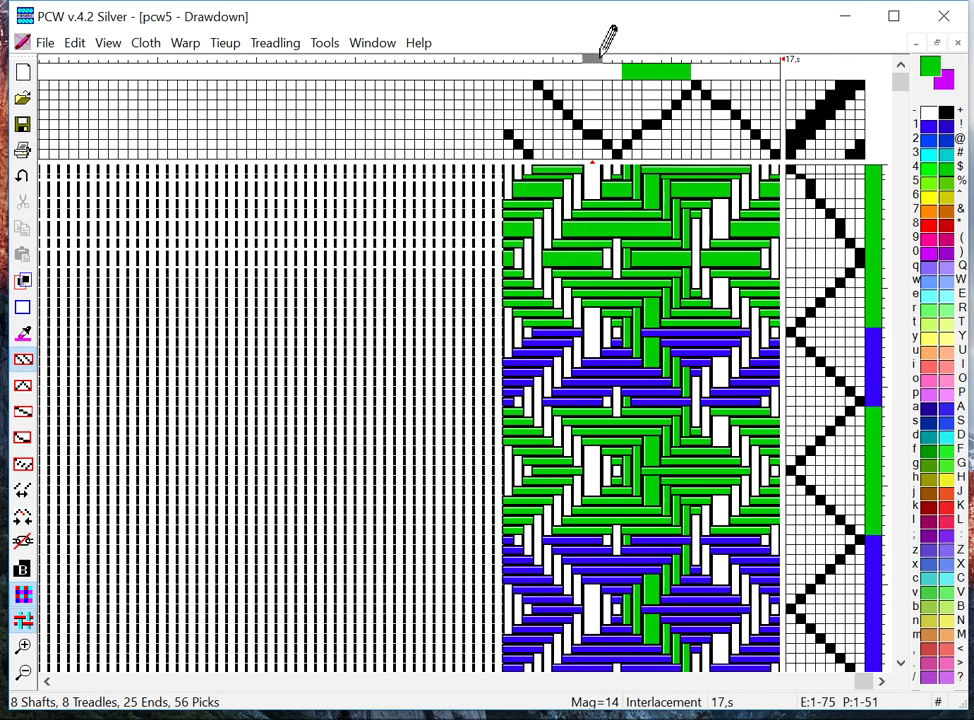
pyautogui.moveTo(600, 57); pyautogui.dragTo(562, 57)
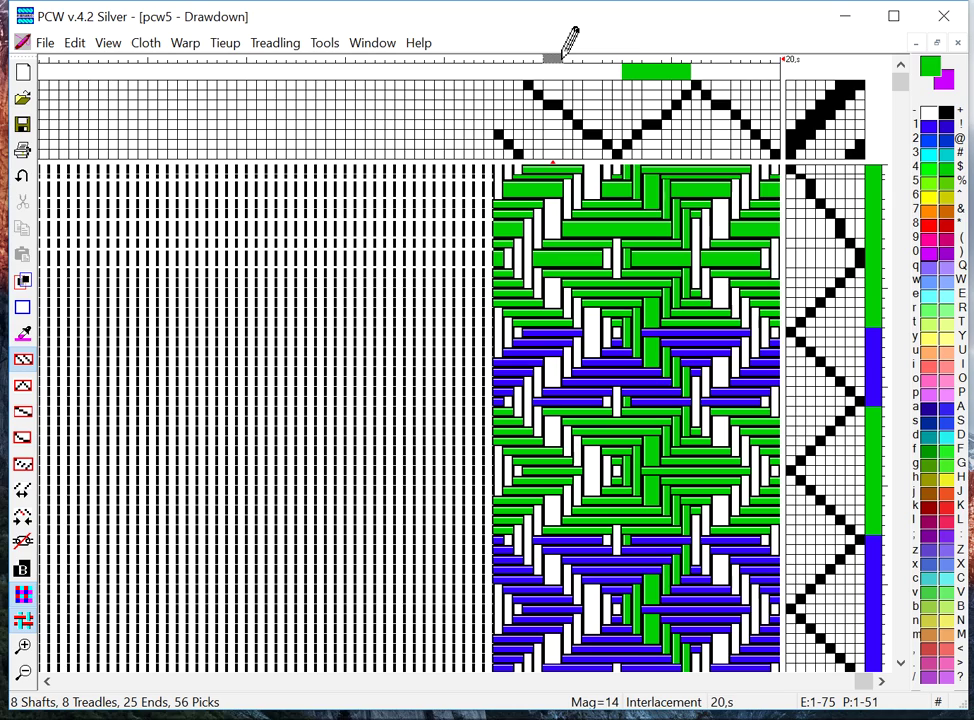
pyautogui.press('Right')
pyautogui.press('Right')
pyautogui.press('Right')
pyautogui.press('Right')
pyautogui.press('Right')
pyautogui.press('Right')
pyautogui.press('Right')
pyautogui.press('Right')
pyautogui.press('Right')
pyautogui.press('Right')
pyautogui.press('Right')
pyautogui.press('Right')
pyautogui.press('Right')
pyautogui.press('Right')
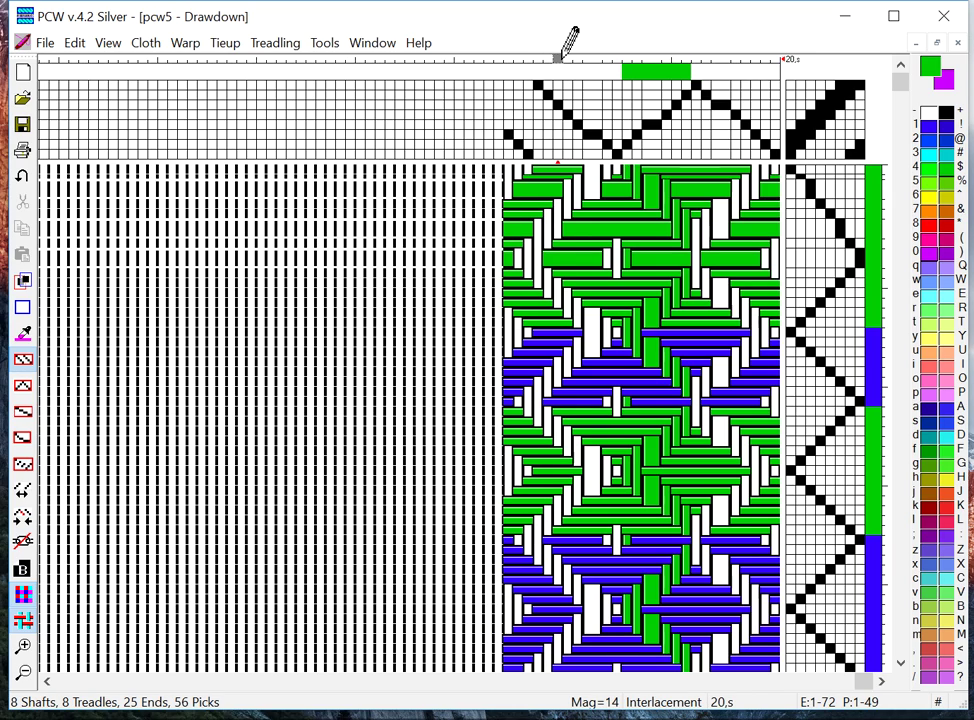
pyautogui.press('Up')
pyautogui.press('Up')
pyautogui.press('Up')
pyautogui.press('Up')
pyautogui.press('Up')
pyautogui.press('Up')
pyautogui.press('Up')
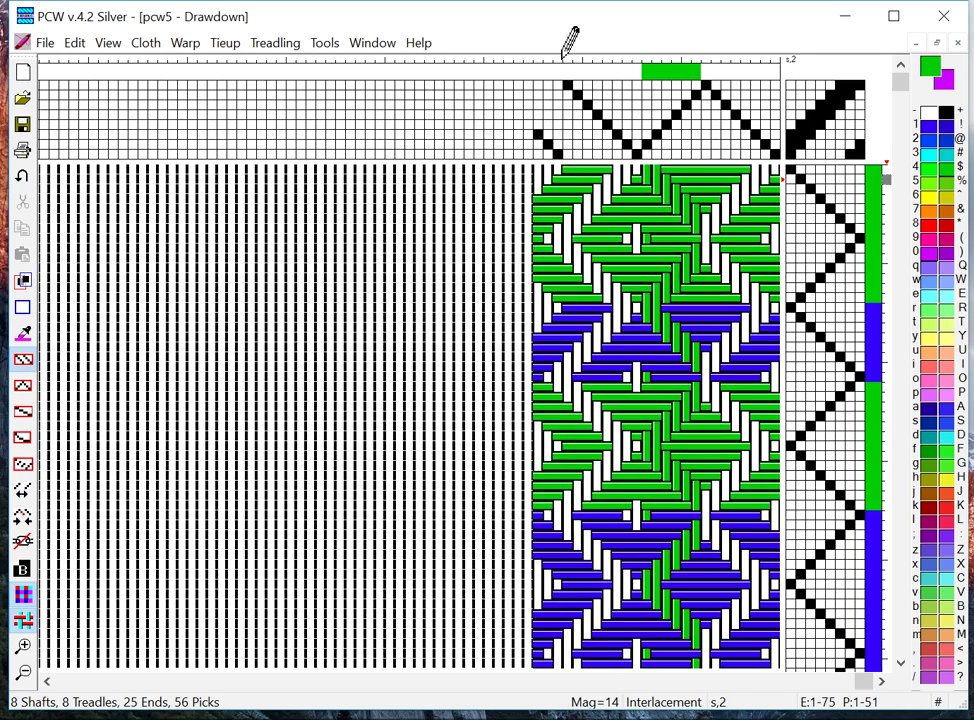
# Add two new threading ends on the left, bringing the warp to 27 ends.
pyautogui.press('3')
pyautogui.press('2')
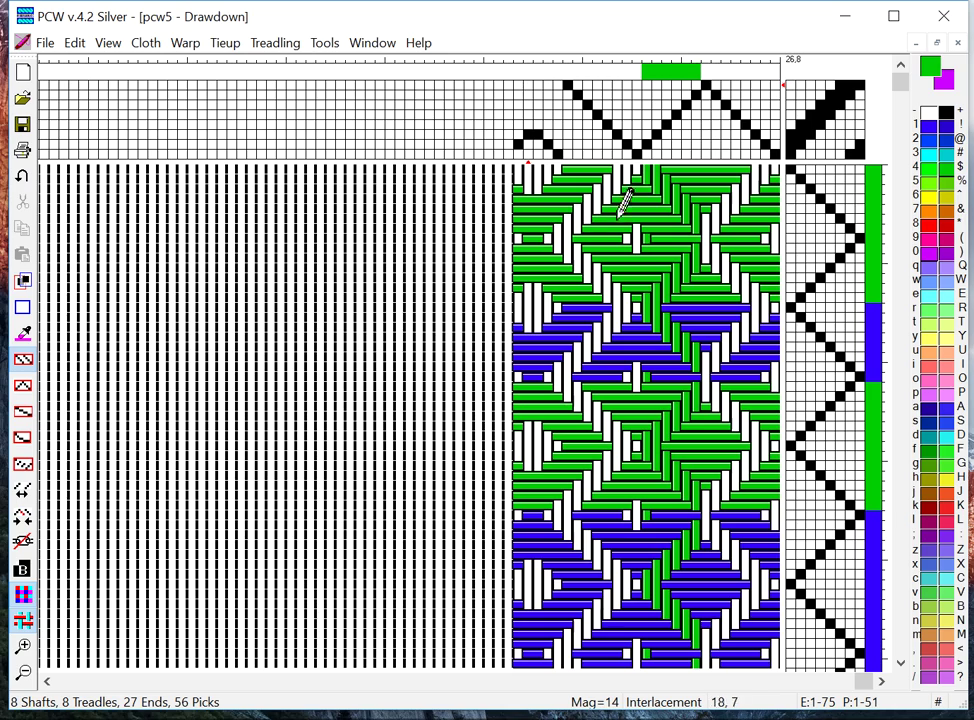
pyautogui.click(730, 57)
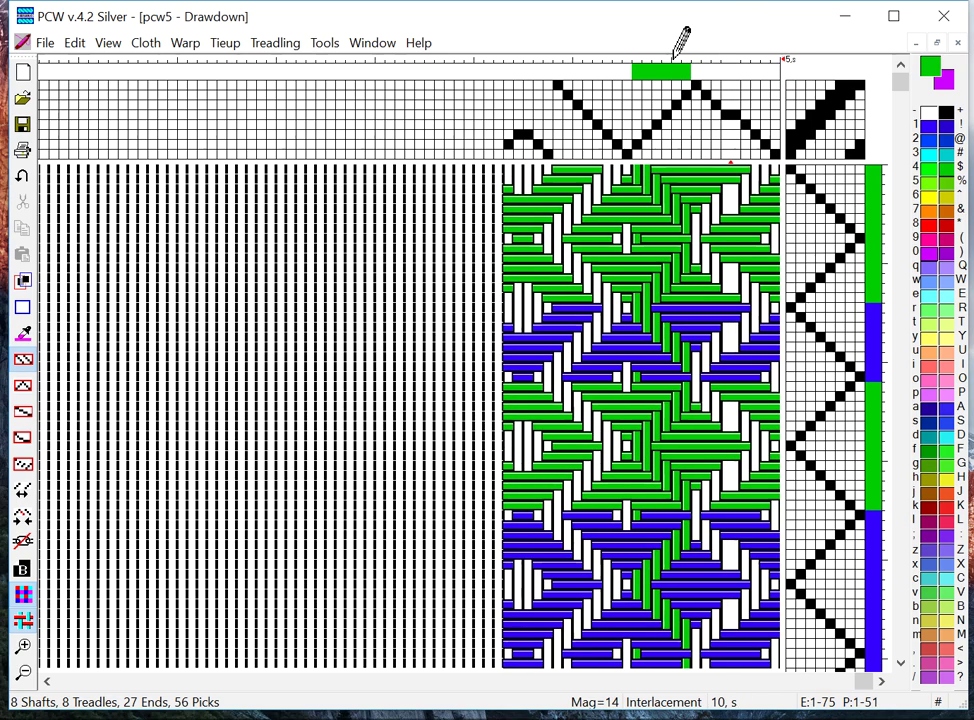
pyautogui.click(705, 58)
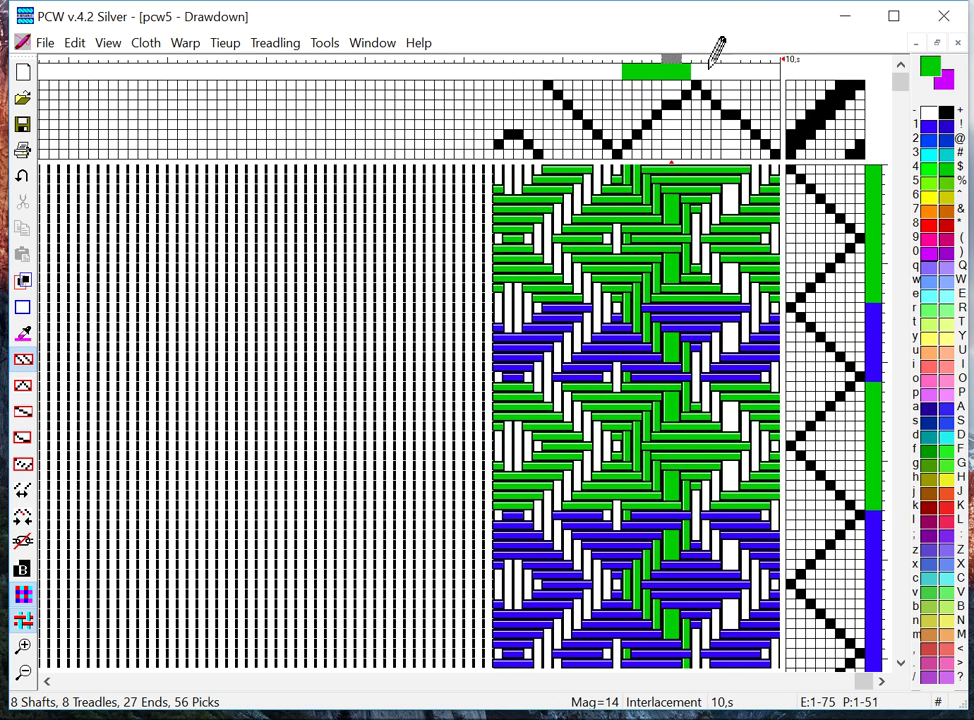
pyautogui.click(891, 163)
# Insert one more pick and give all weft threads a single uniform thickness.
pyautogui.click(897, 218)
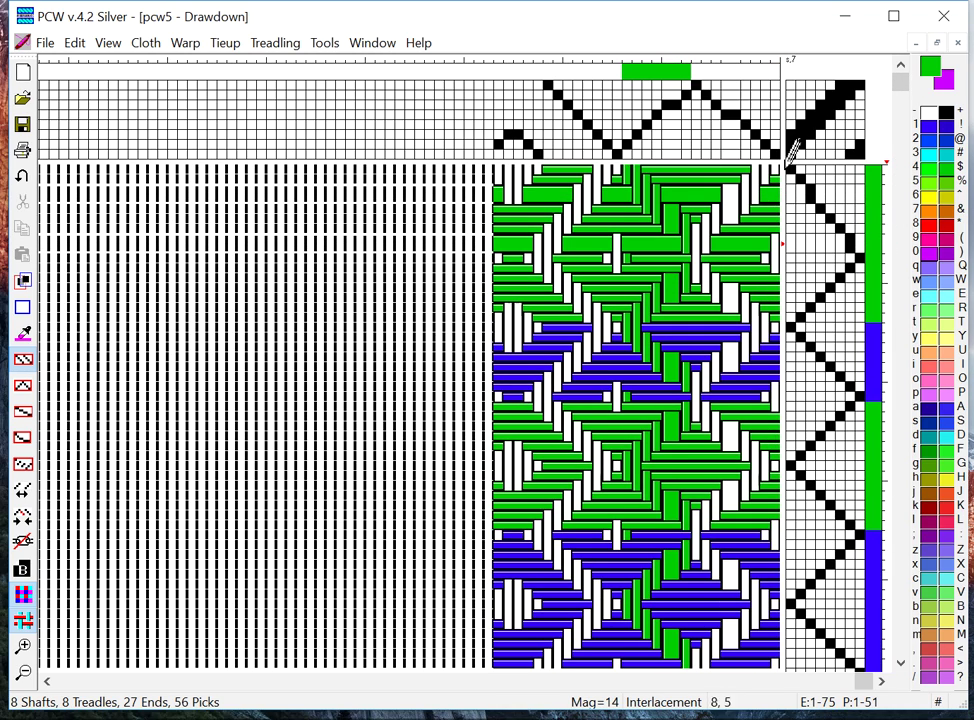
pyautogui.click(274, 43)
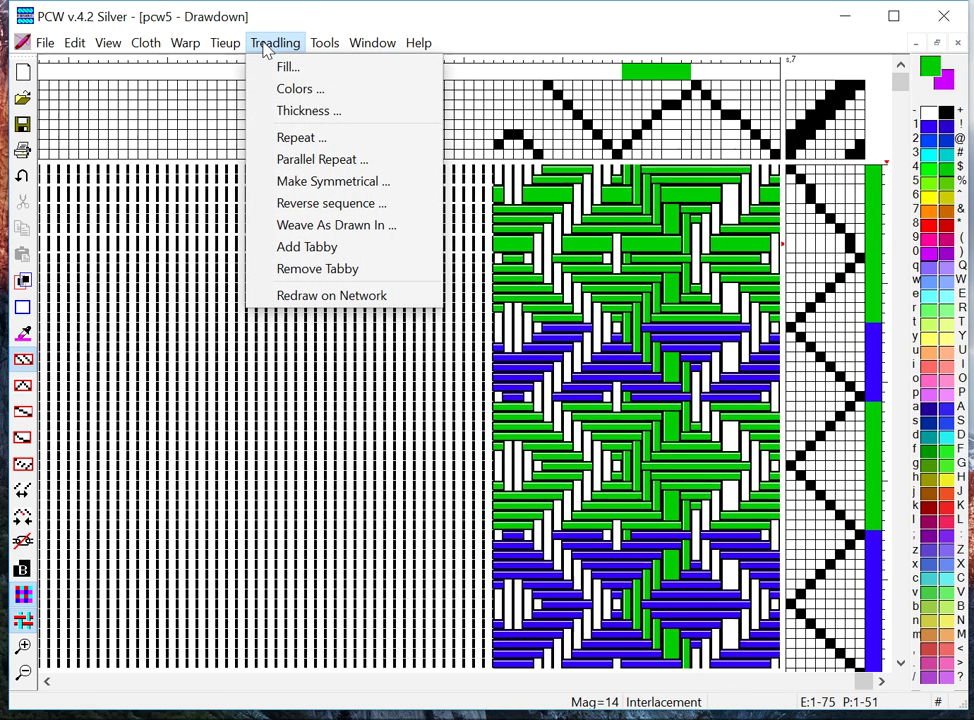
pyautogui.click(293, 120)
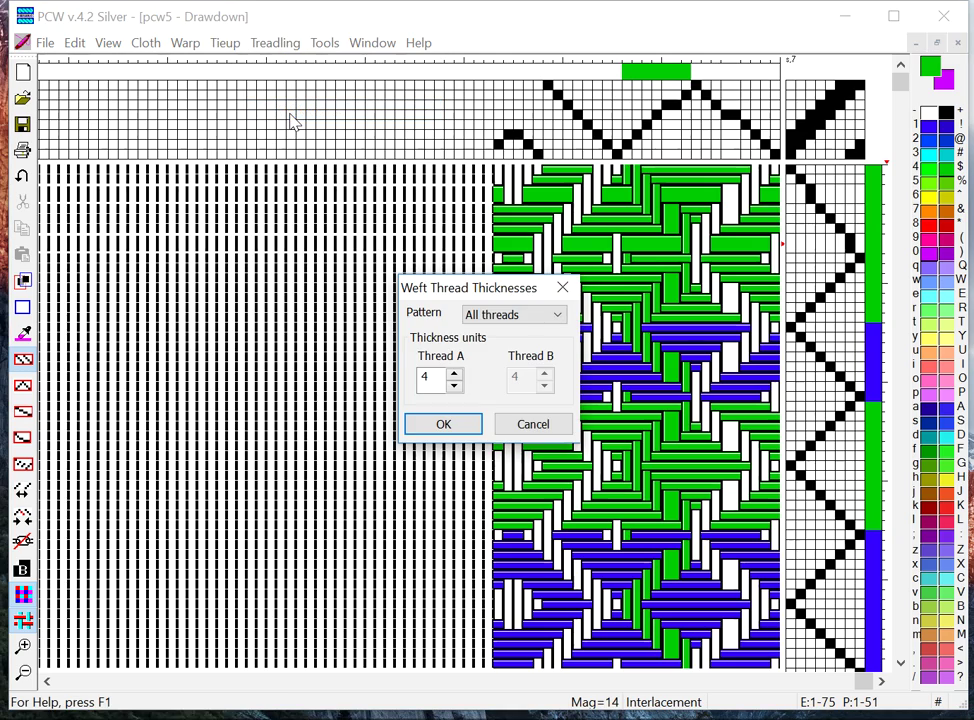
pyautogui.click(558, 316)
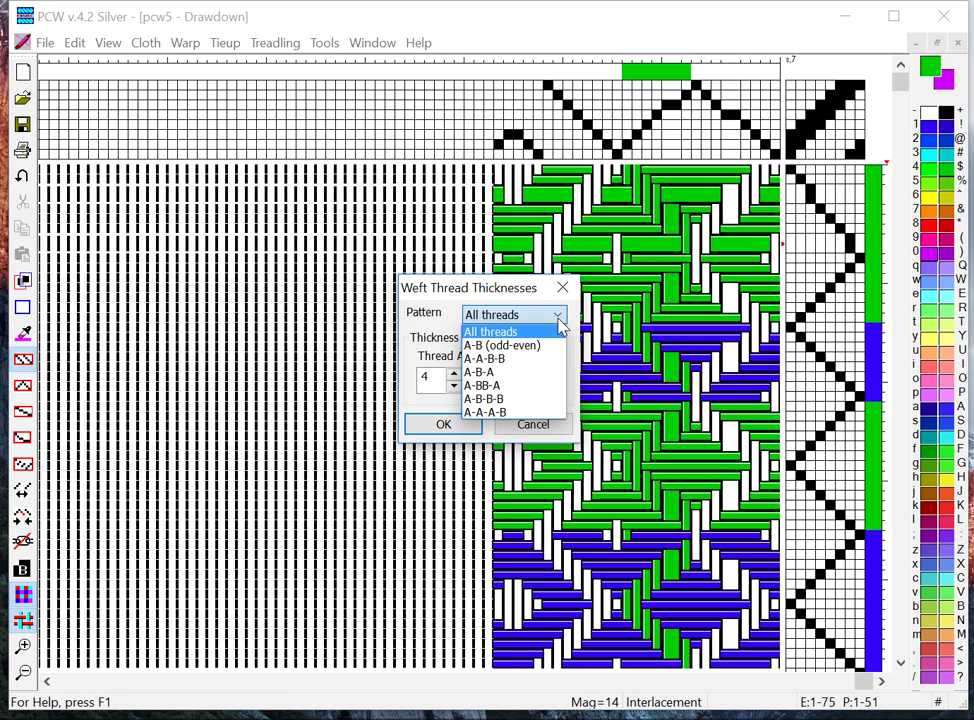
pyautogui.click(558, 316)
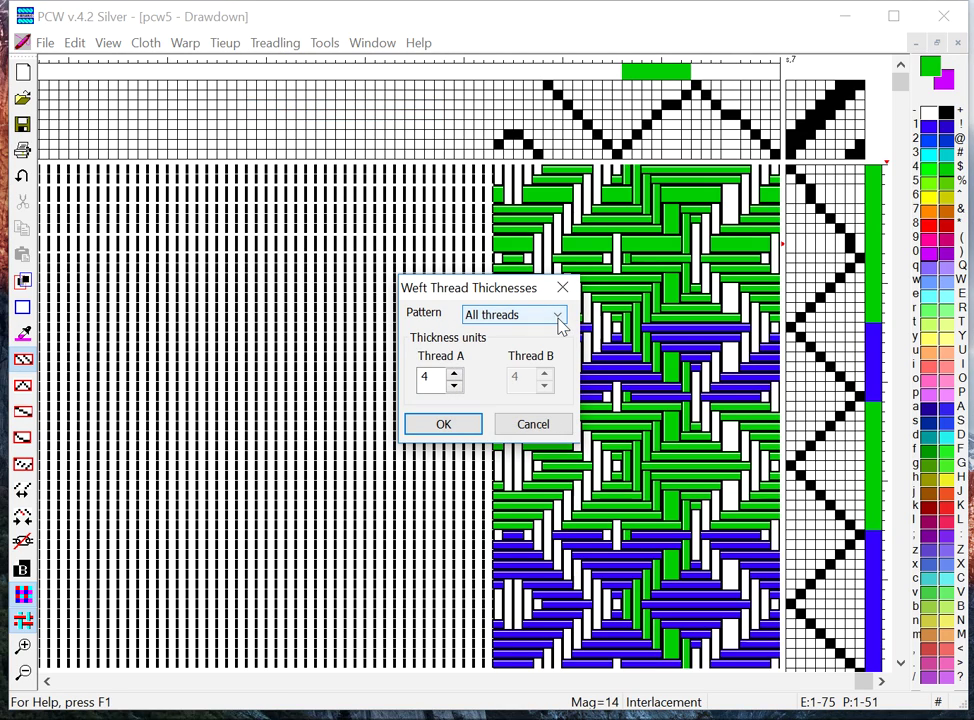
pyautogui.click(428, 378)
pyautogui.click(443, 427)
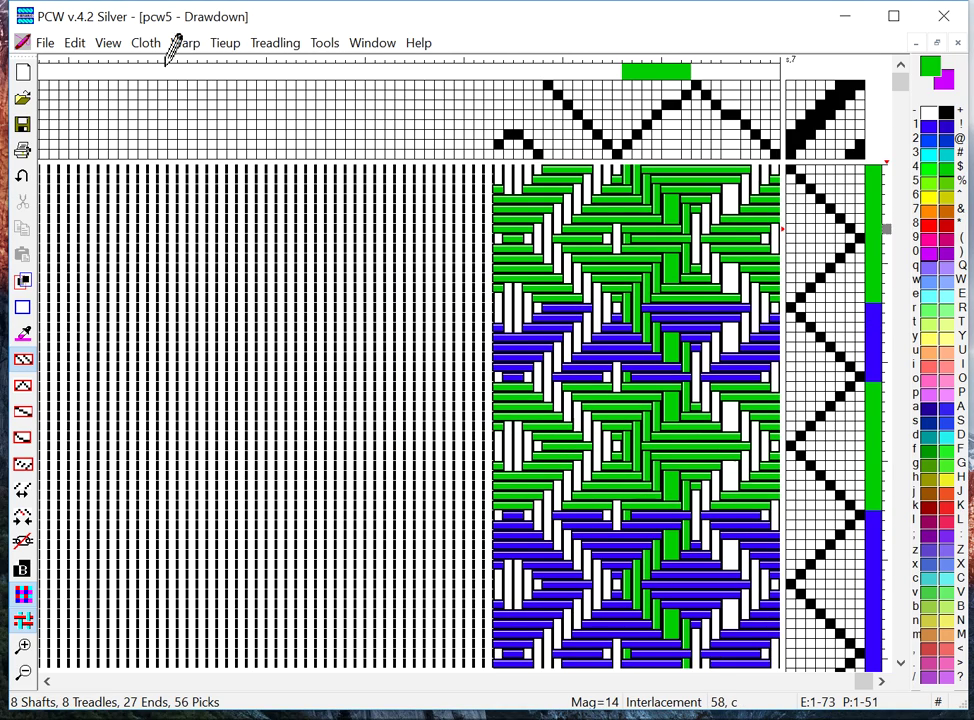
# Set every warp thread to thickness 4 with the 'All threads' pattern.
pyautogui.click(189, 46)
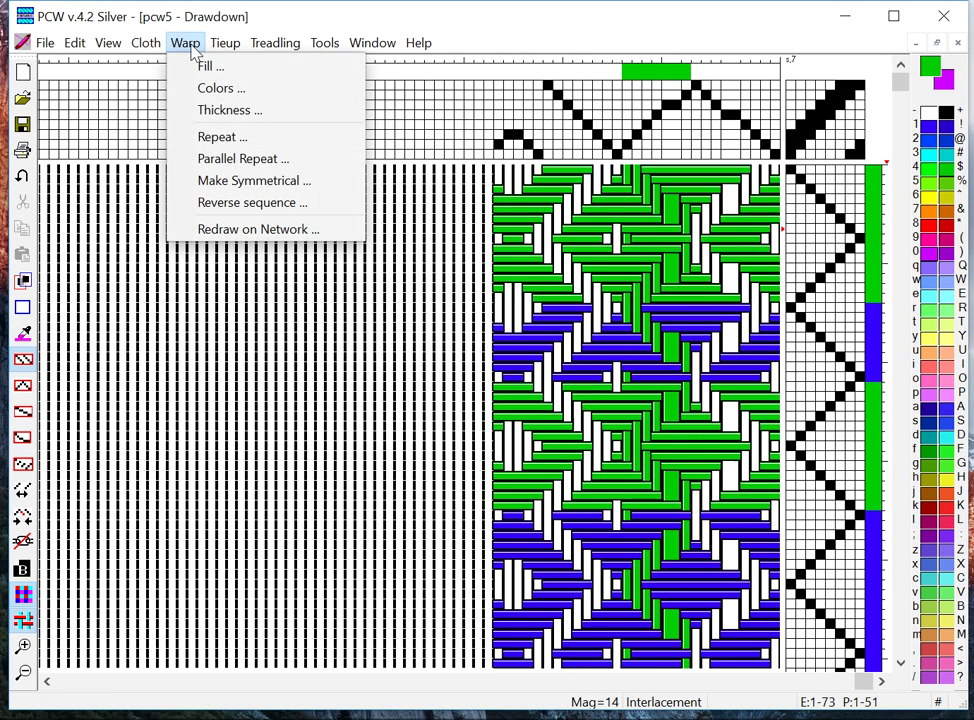
pyautogui.click(214, 111)
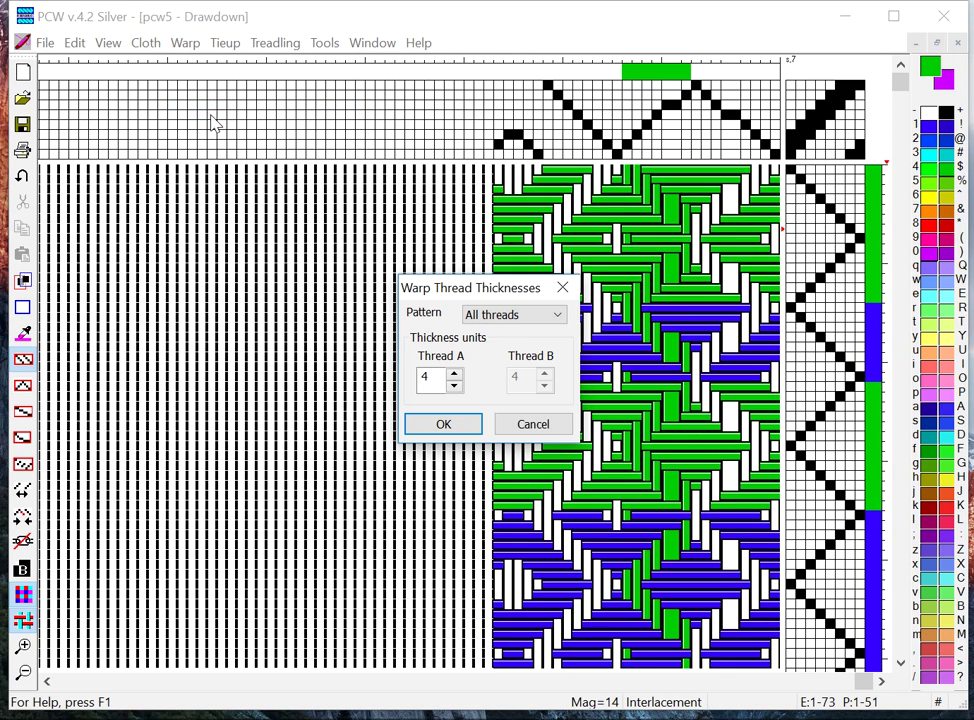
pyautogui.click(437, 438)
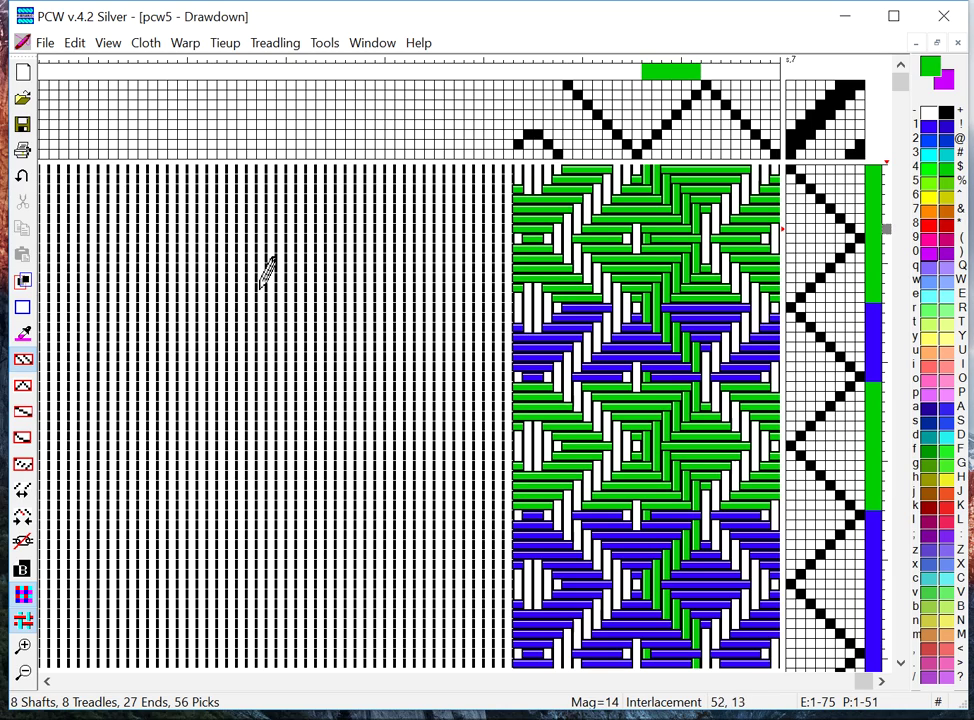
# Delete the leftover threading cells at the left, leaving 22 ends, and choose yellow.
pyautogui.click(22, 307)
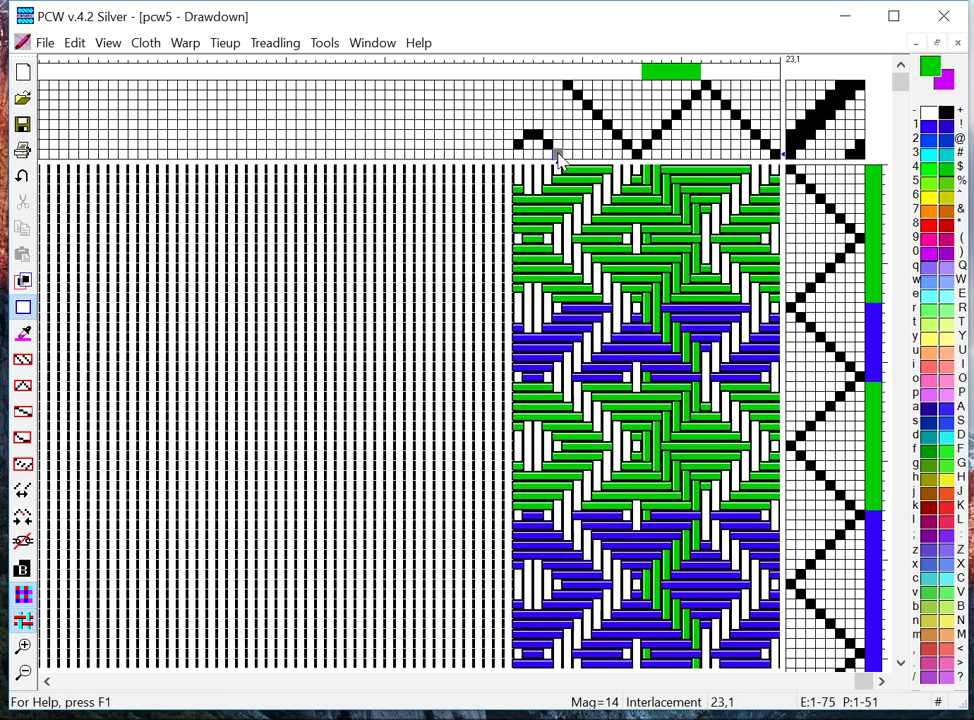
pyautogui.moveTo(557, 158); pyautogui.dragTo(512, 86)
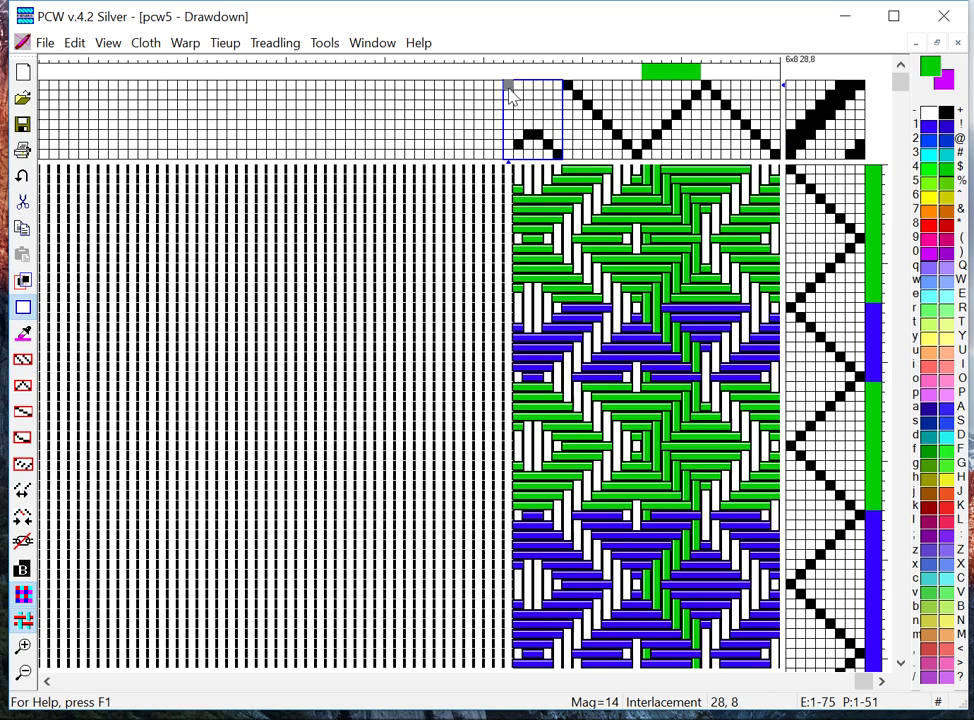
pyautogui.press('Delete')
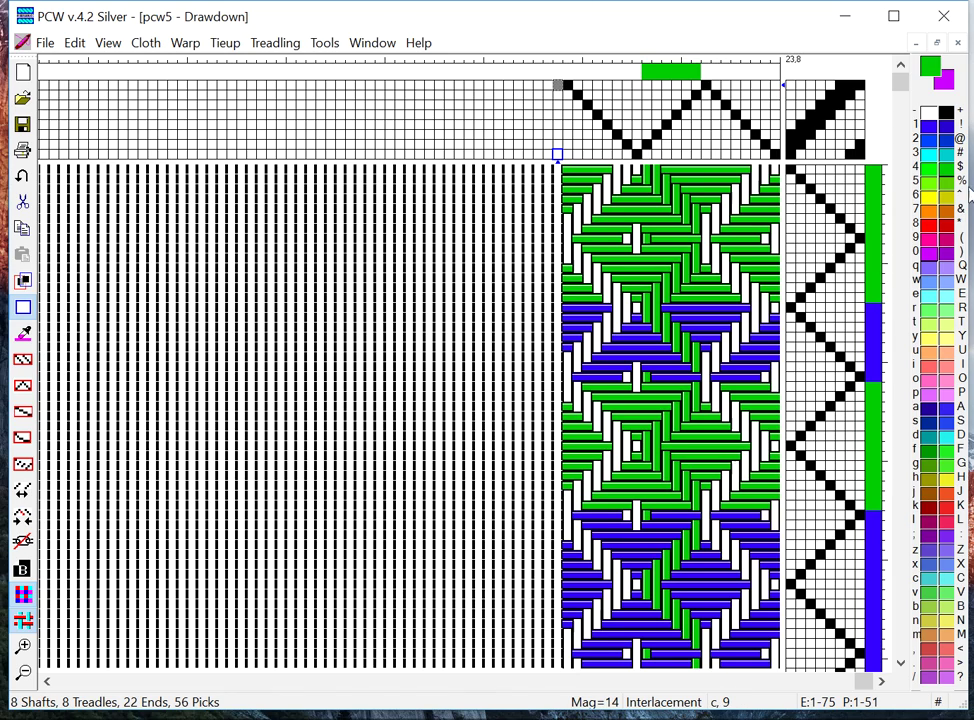
pyautogui.click(929, 198)
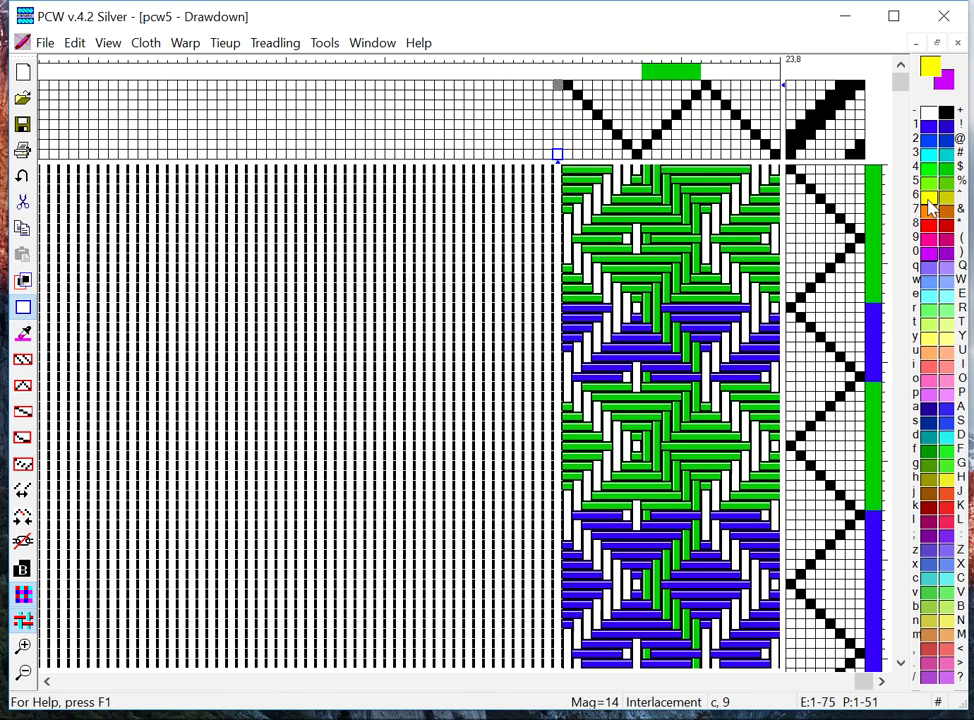
# Paint the top weft band yellow, reverting an accidental shift of the picks.
pyautogui.click(23, 410)
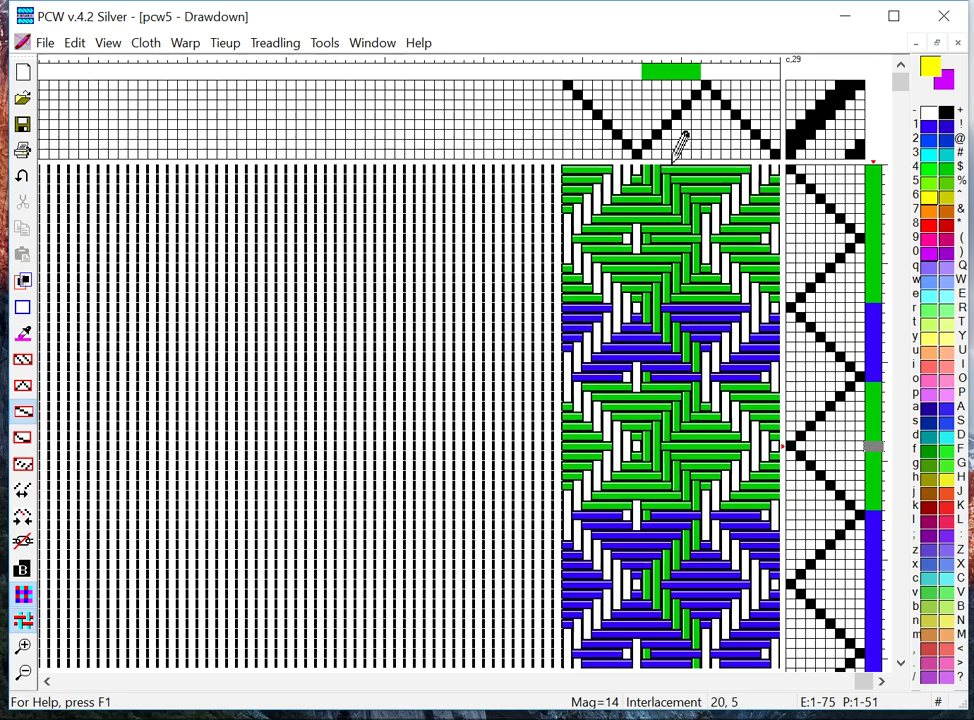
pyautogui.click(875, 169)
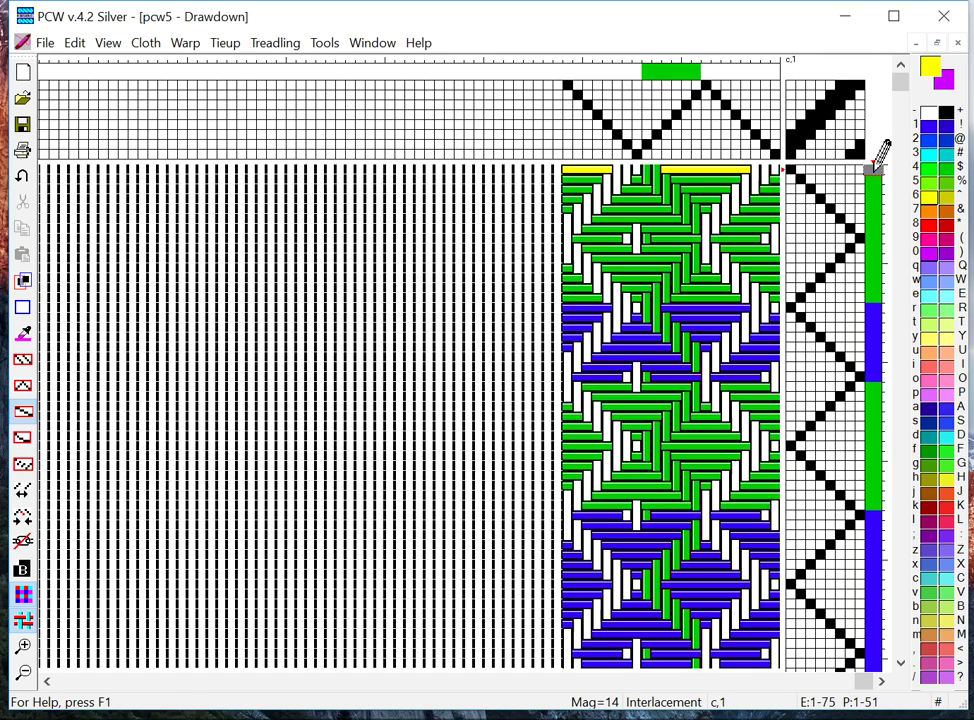
pyautogui.click(874, 177)
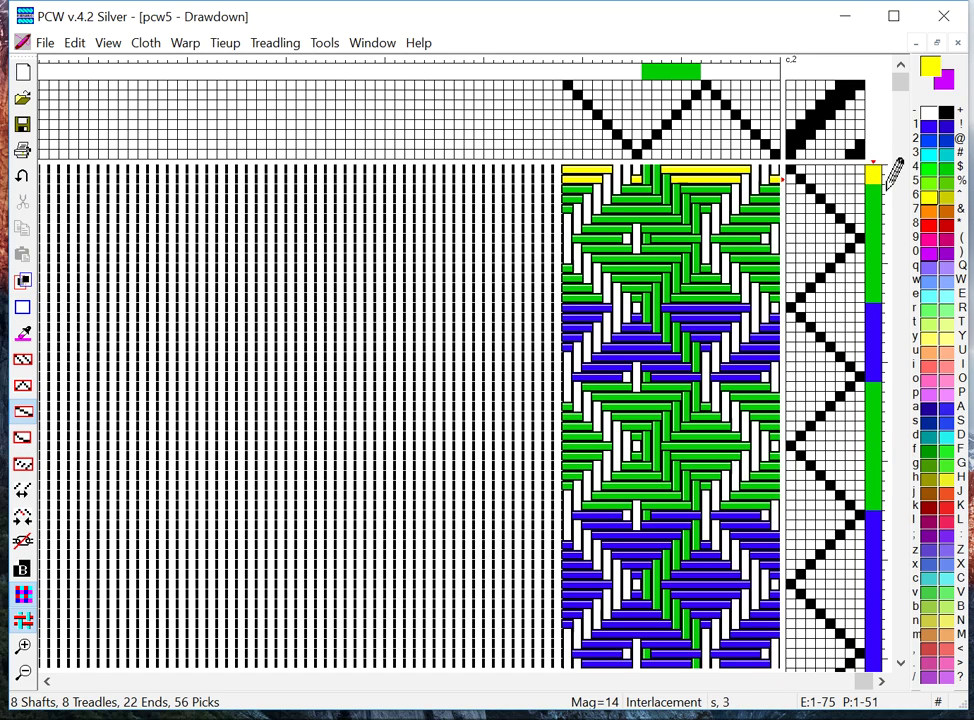
pyautogui.click(886, 180)
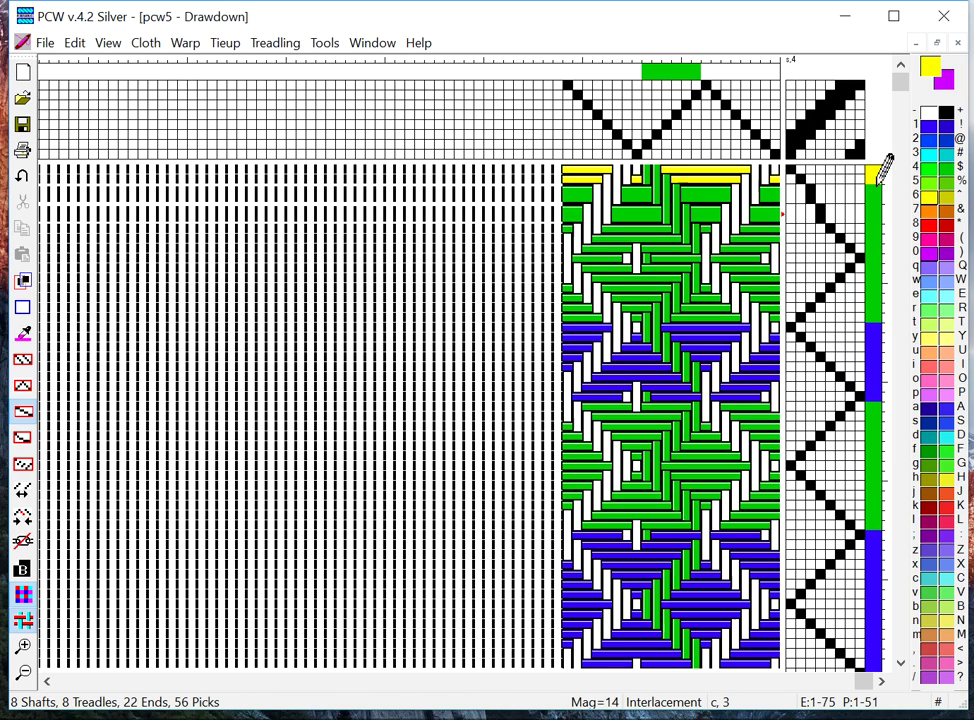
pyautogui.click(880, 180)
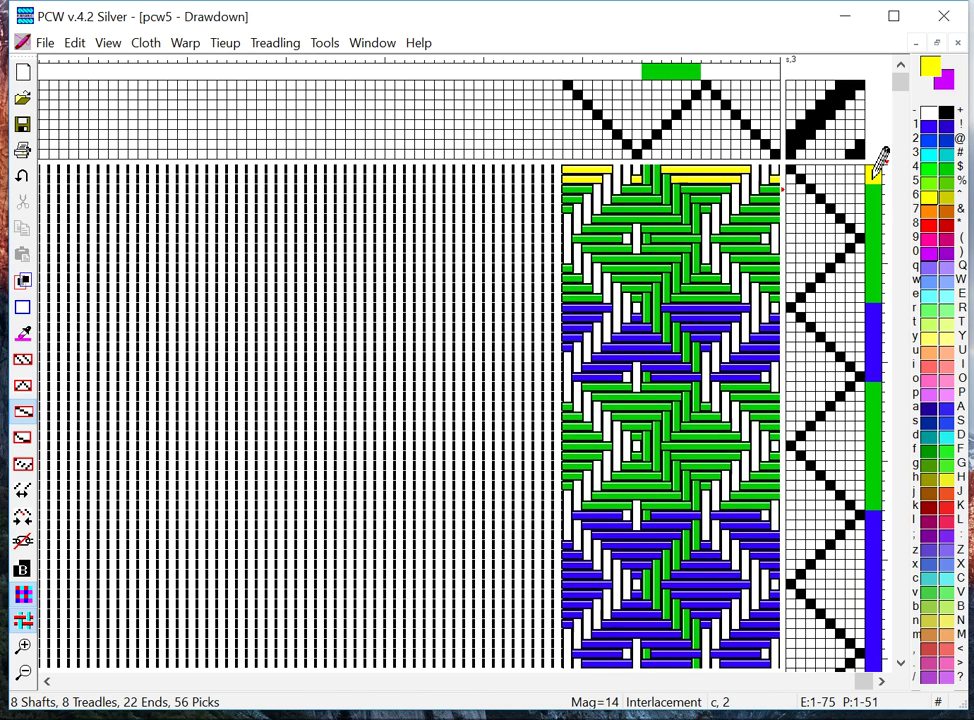
pyautogui.moveTo(875, 178); pyautogui.dragTo(879, 300)
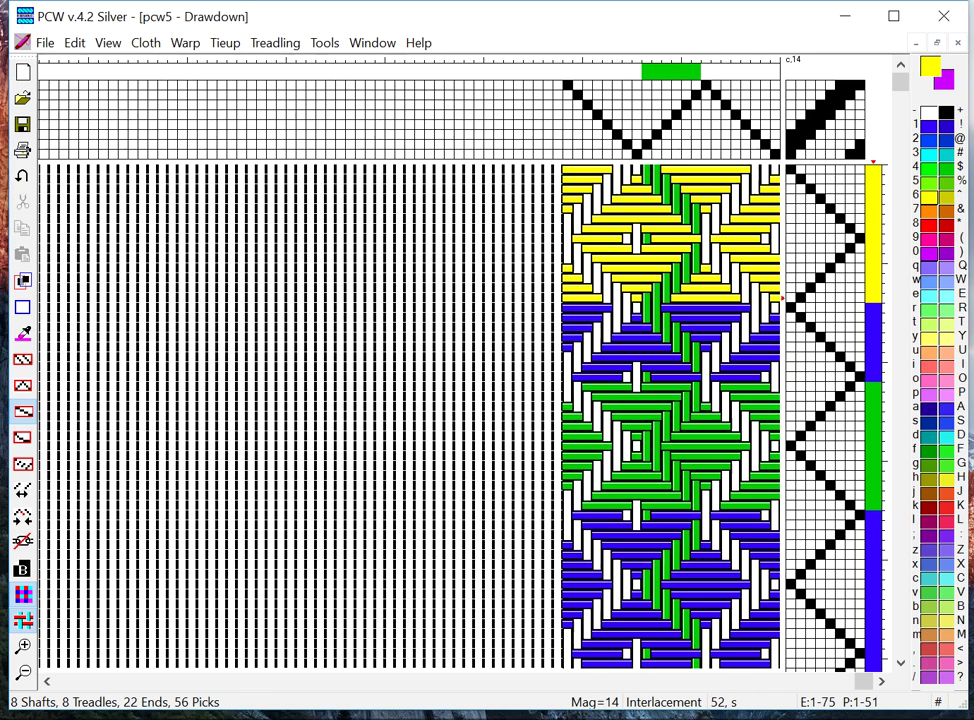
pyautogui.click(46, 43)
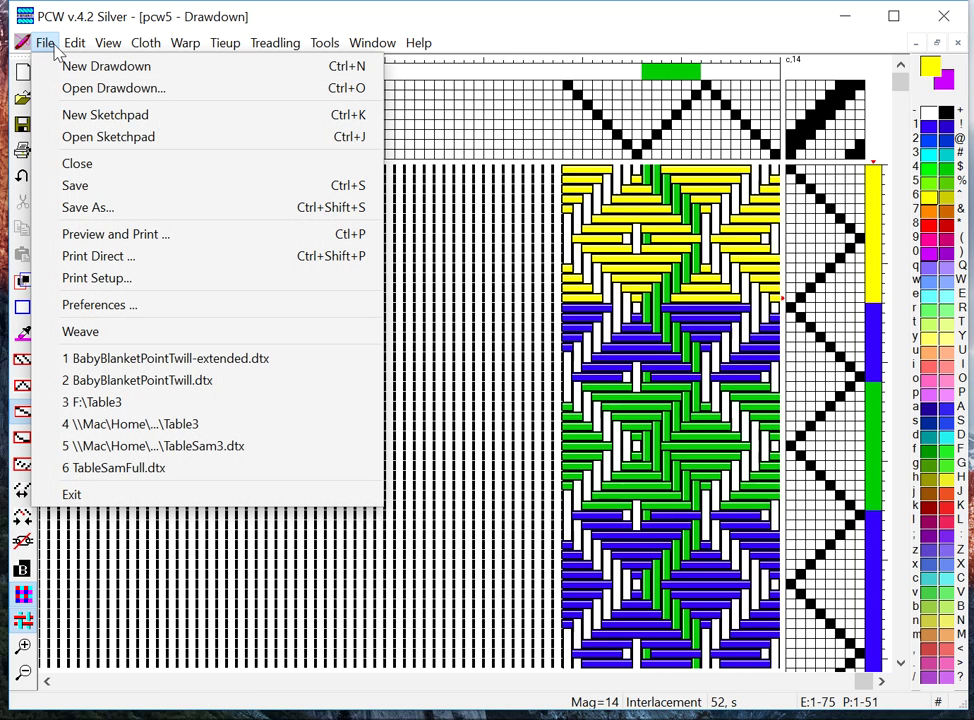
pyautogui.click(86, 207)
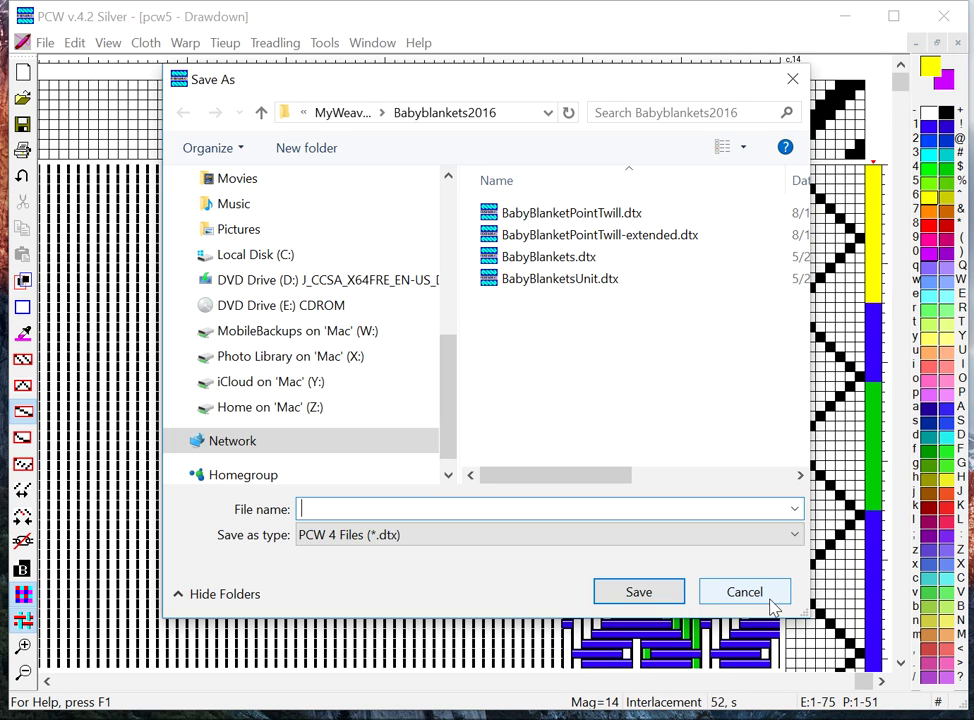
pyautogui.click(769, 601)
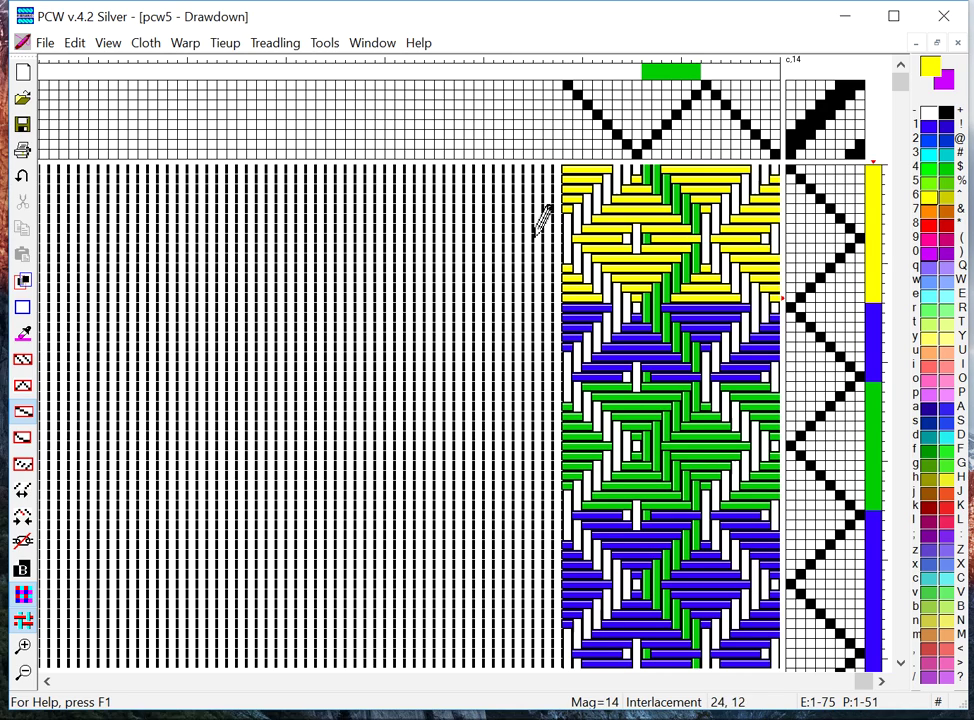
pyautogui.click(48, 42)
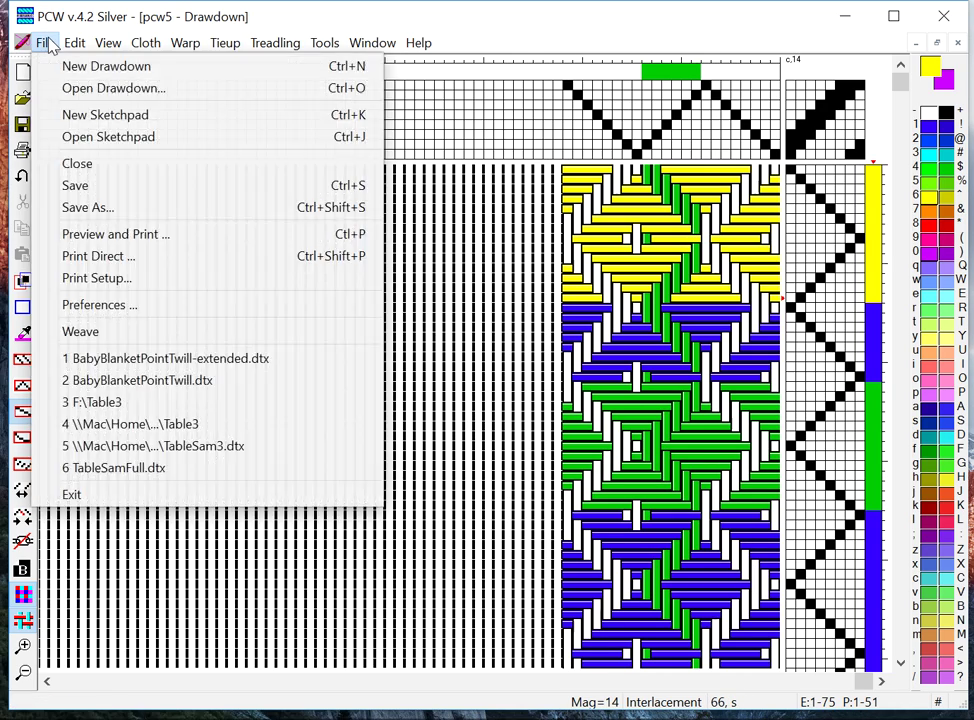
pyautogui.click(90, 208)
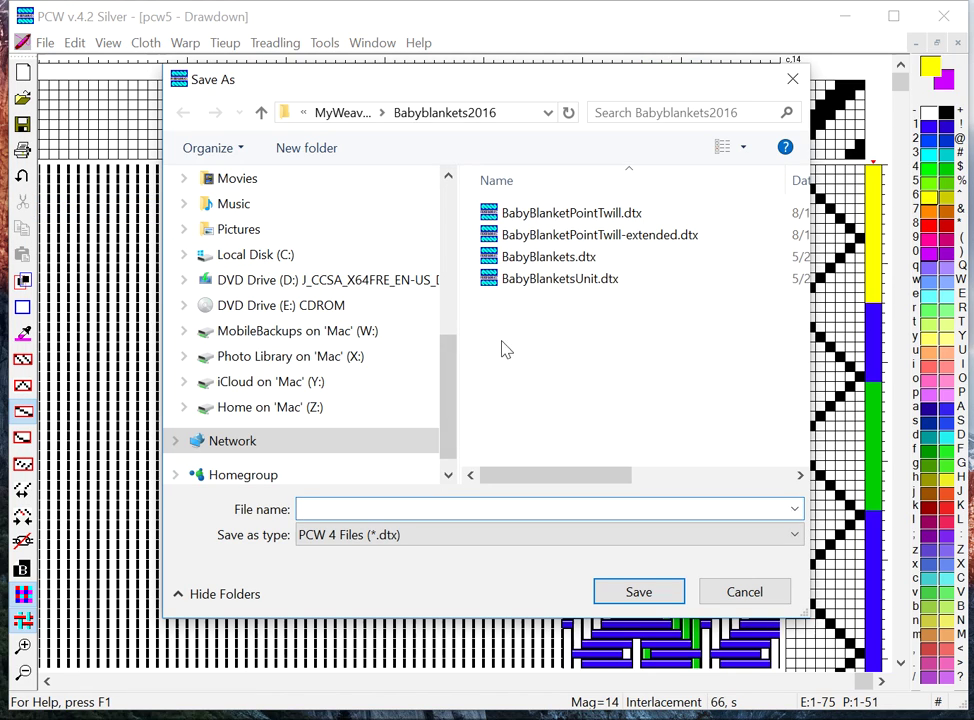
pyautogui.click(525, 540)
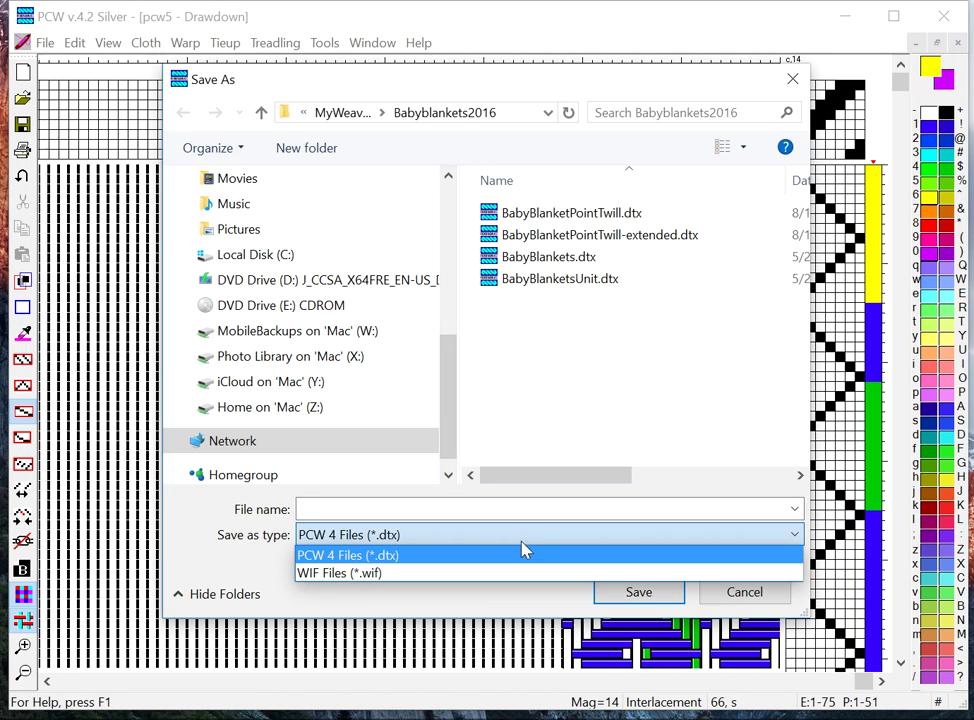
pyautogui.click(503, 580)
pyautogui.click(412, 508)
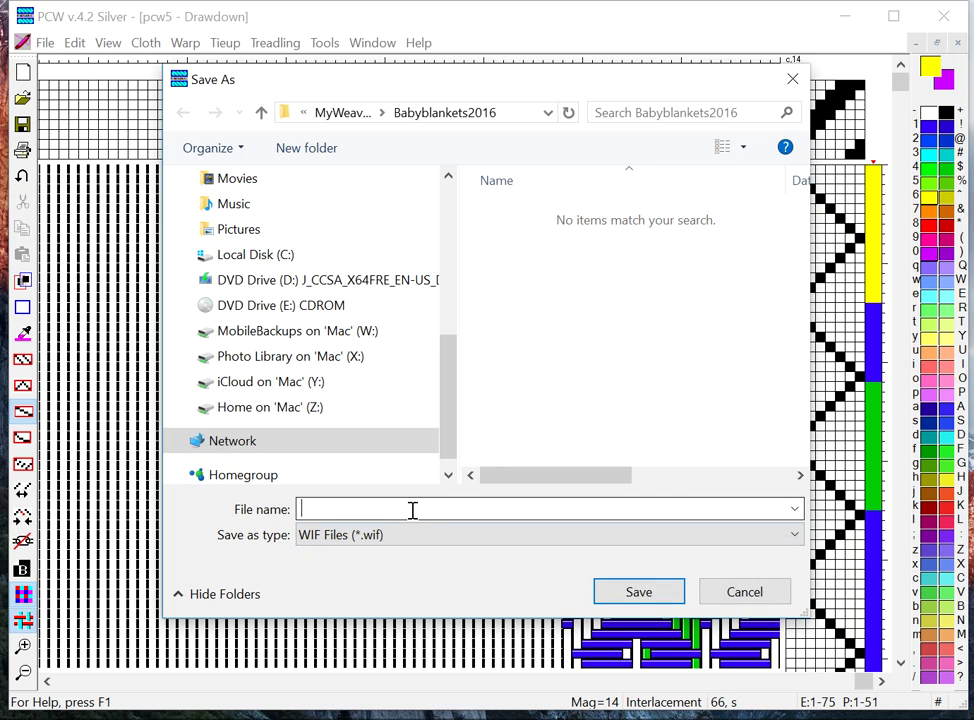
pyautogui.write('rwal')
pyautogui.press('BackSpace')
pyautogui.press('BackSpace')
pyautogui.press('BackSpace')
pyautogui.press('BackSpace')
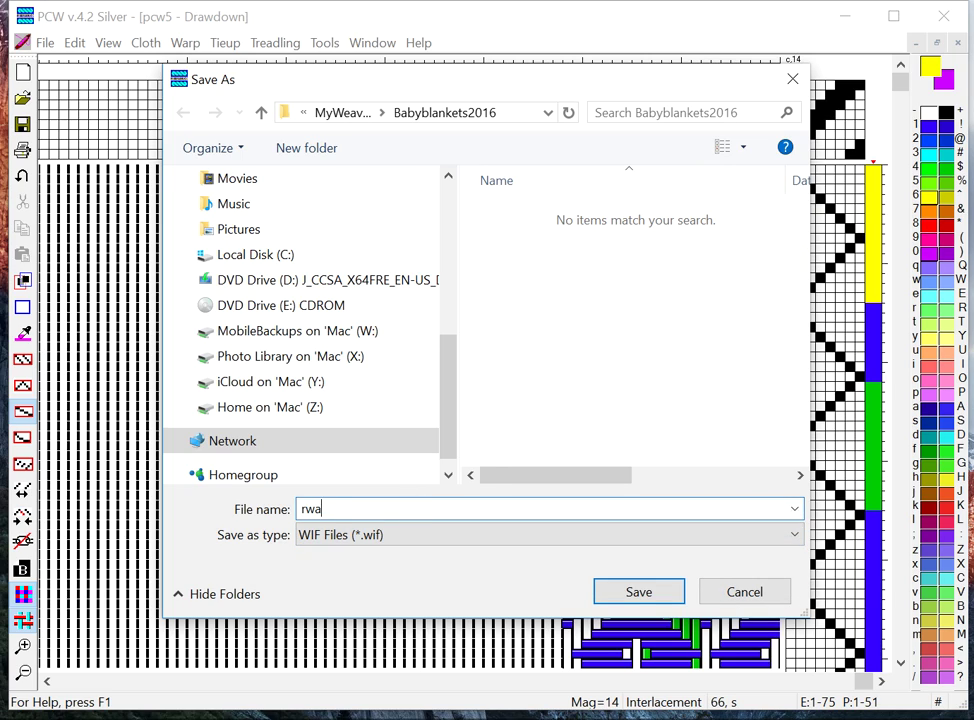
pyautogui.write('test')
pyautogui.click(766, 600)
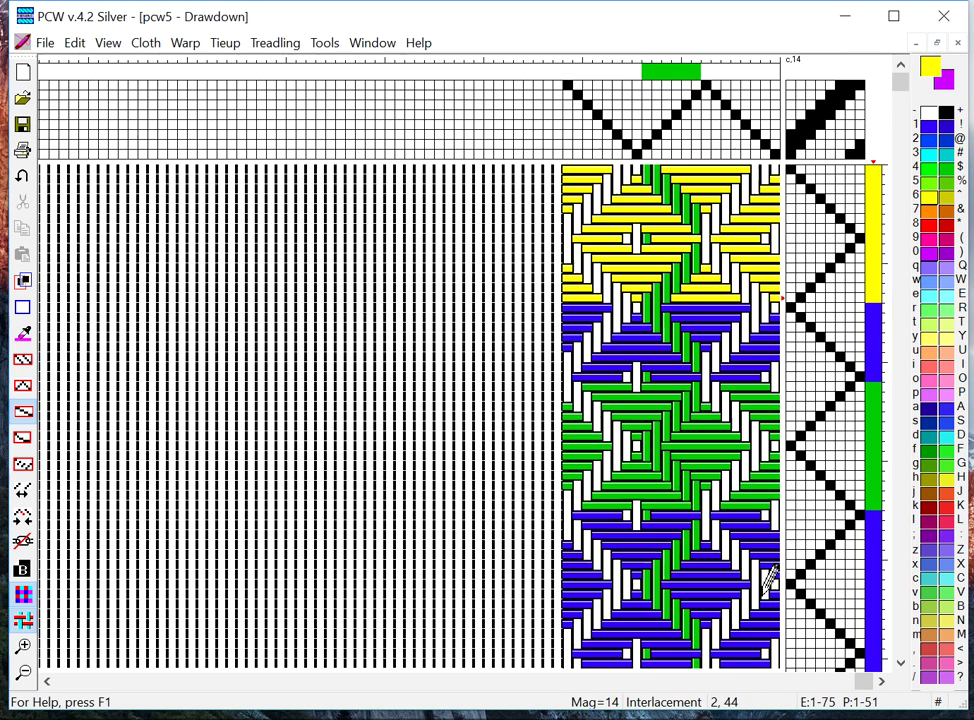